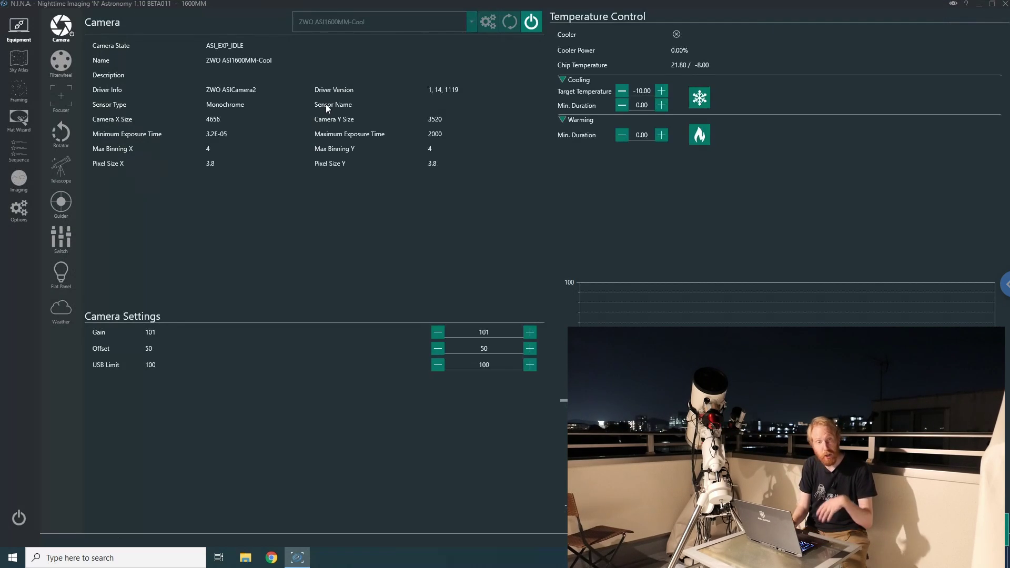
Connect the ZWO FilterWheel (1) and the focuser that uses the ASCOM CanonEF Lens Driver
click(61, 60)
click(531, 23)
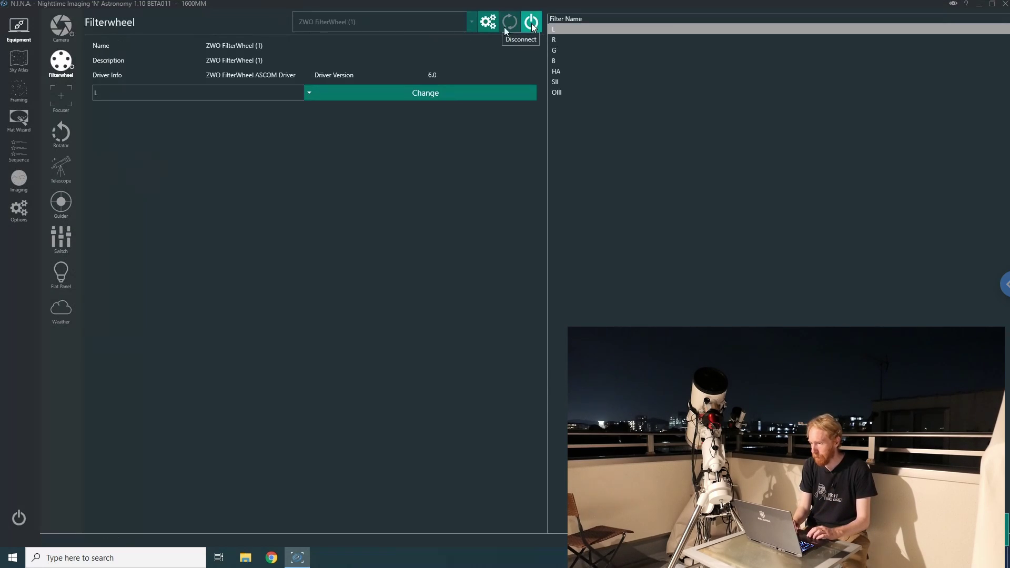
click(61, 105)
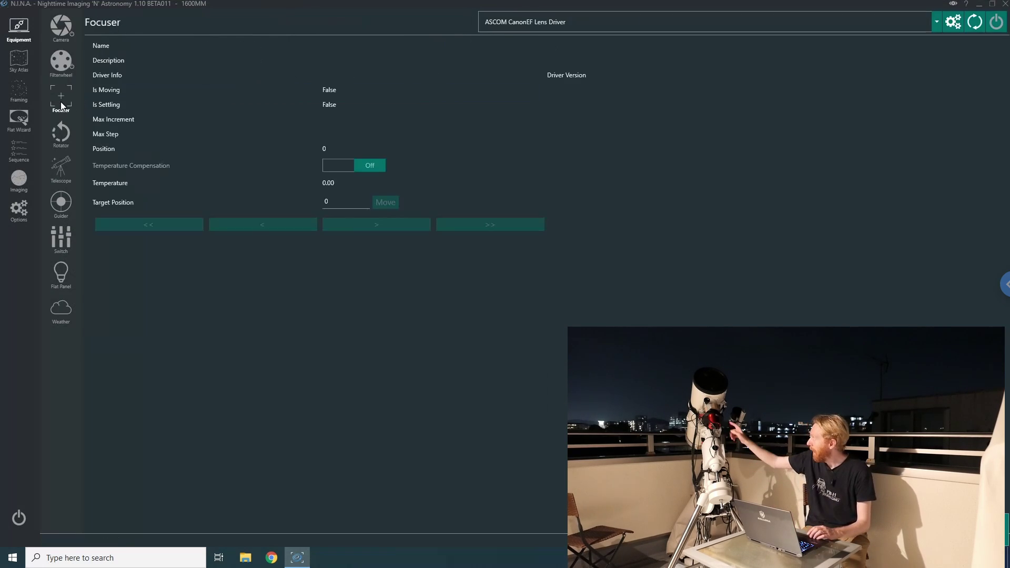
click(997, 22)
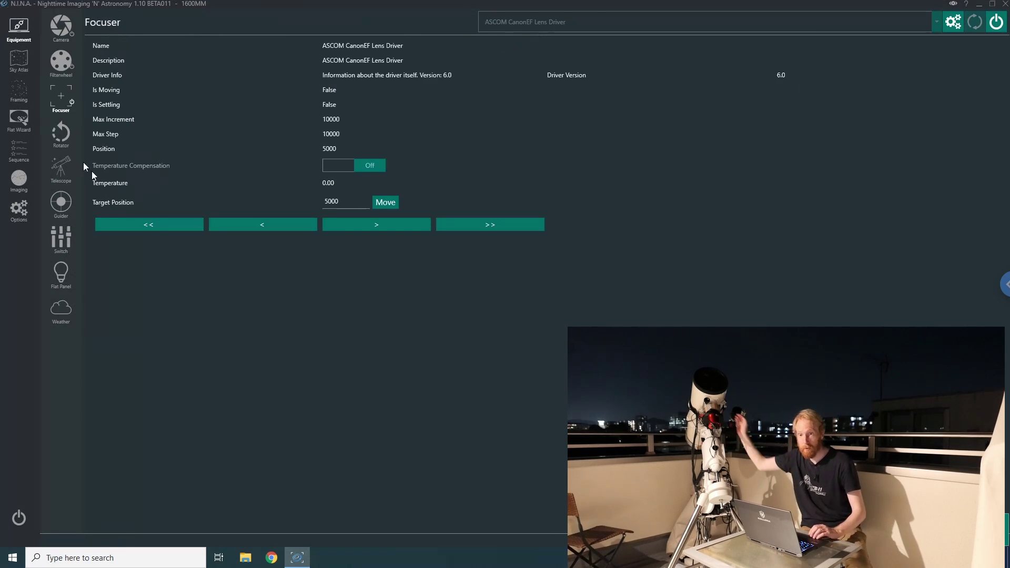
Connect the EQMOD ASCOM HEQ5/6 telescope mount and minimize its EQMOD control window
click(64, 176)
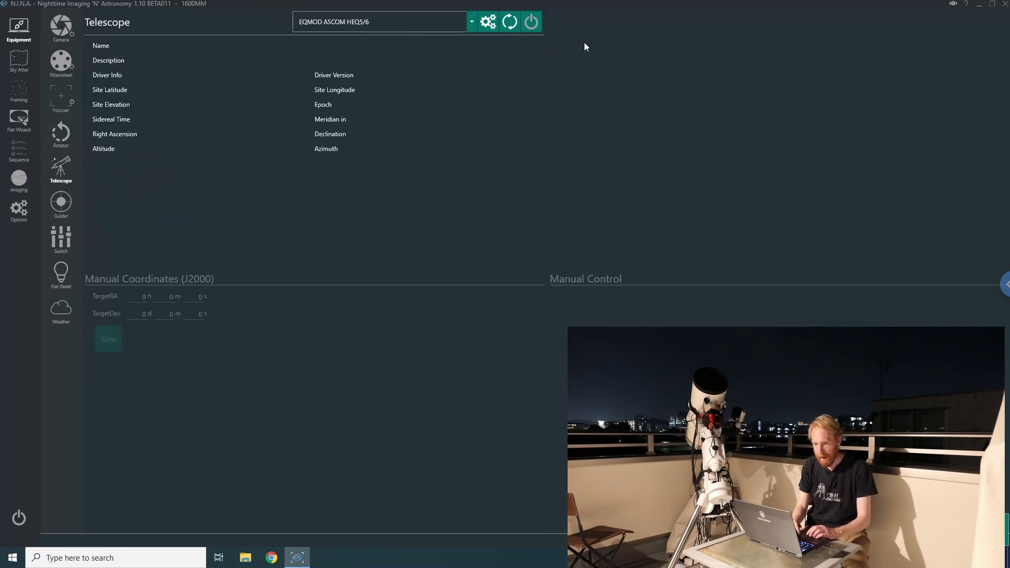
click(532, 22)
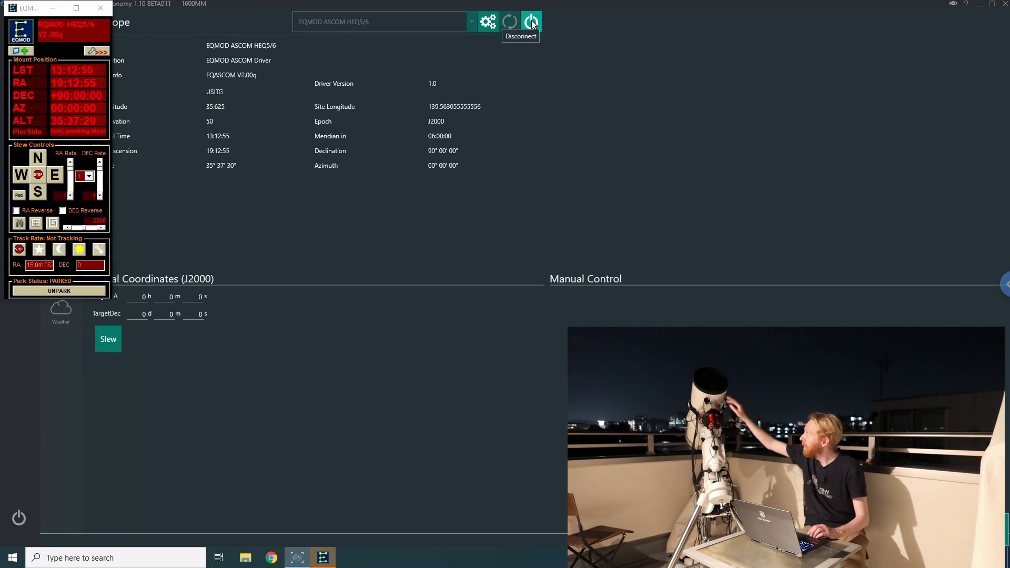
click(53, 7)
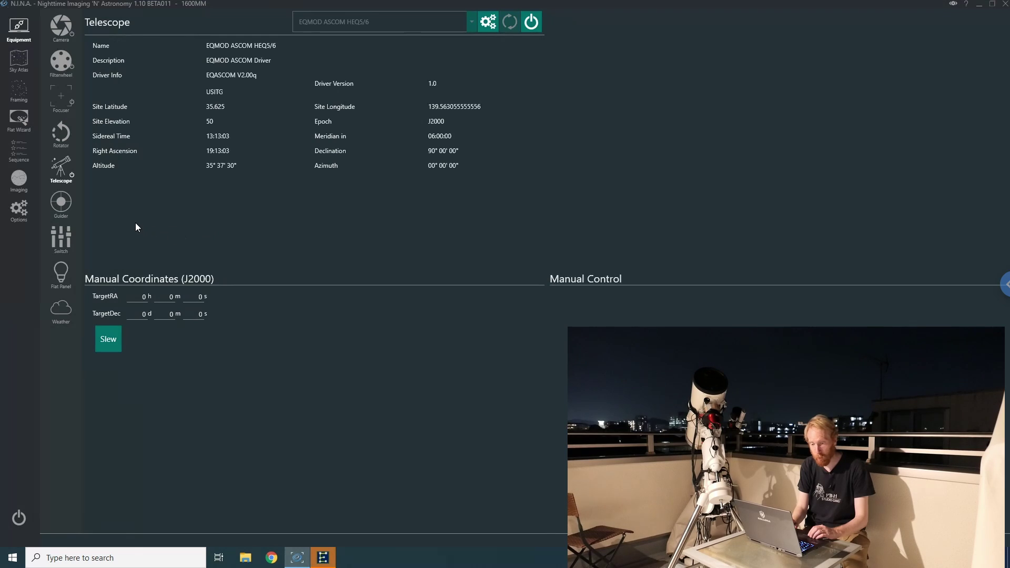
Review the 1600MM profile's equipment options, including telescope focal length, focal ratio, settle time and filter focus offsets
click(18, 209)
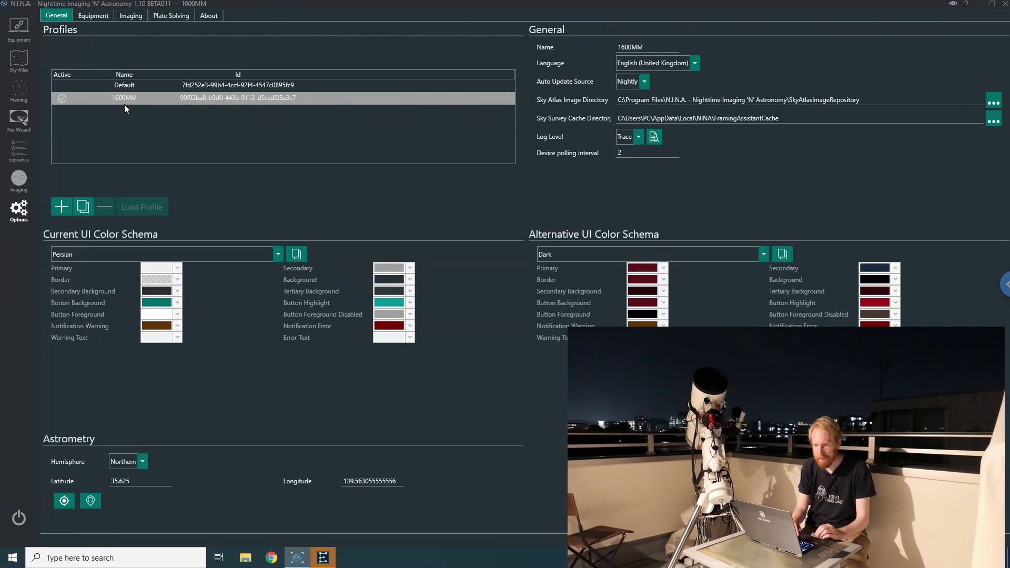
click(100, 18)
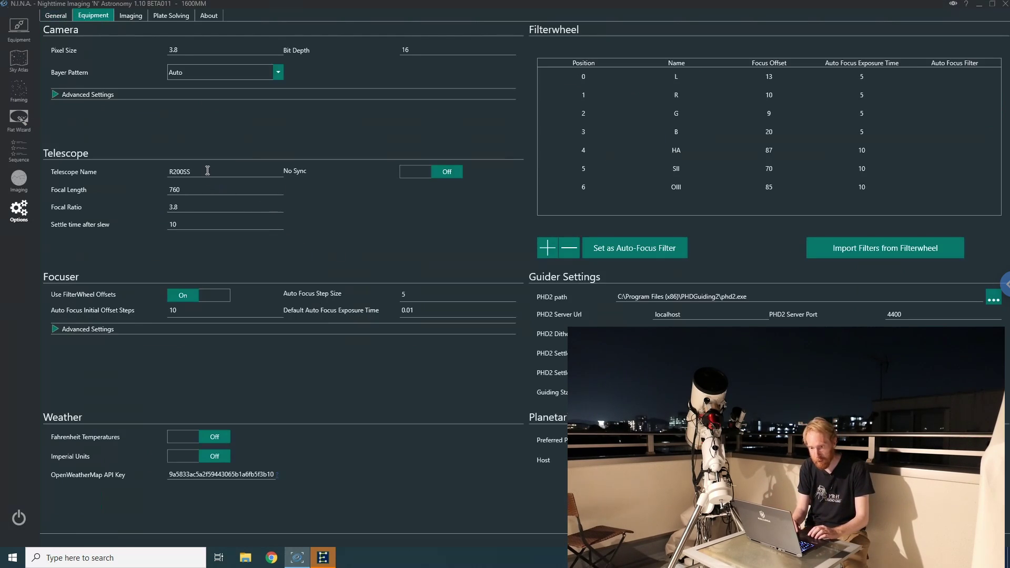
drag(206, 192, 133, 188)
drag(201, 207, 154, 222)
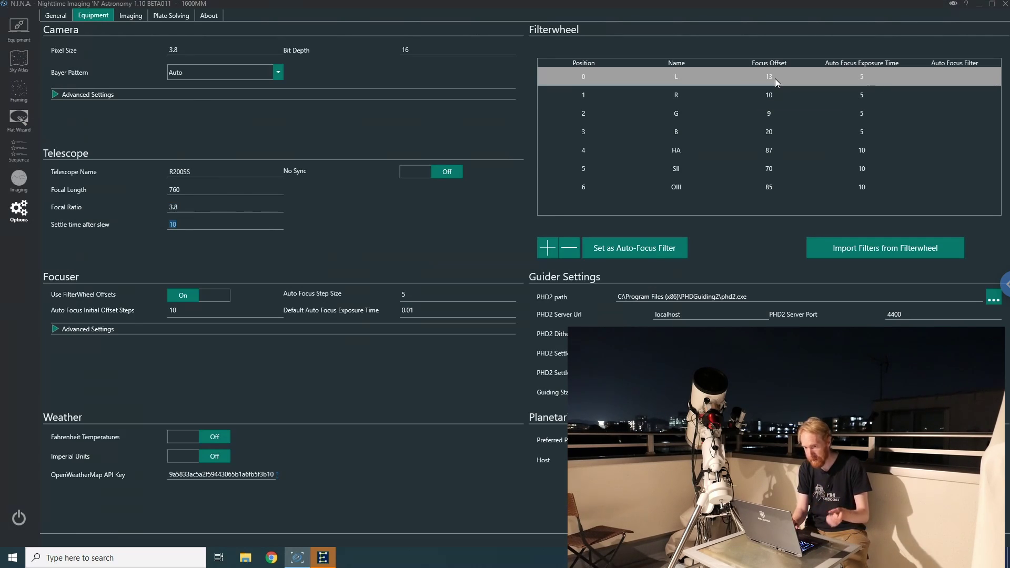
Add a new equipment profile and load it as the active profile
click(53, 19)
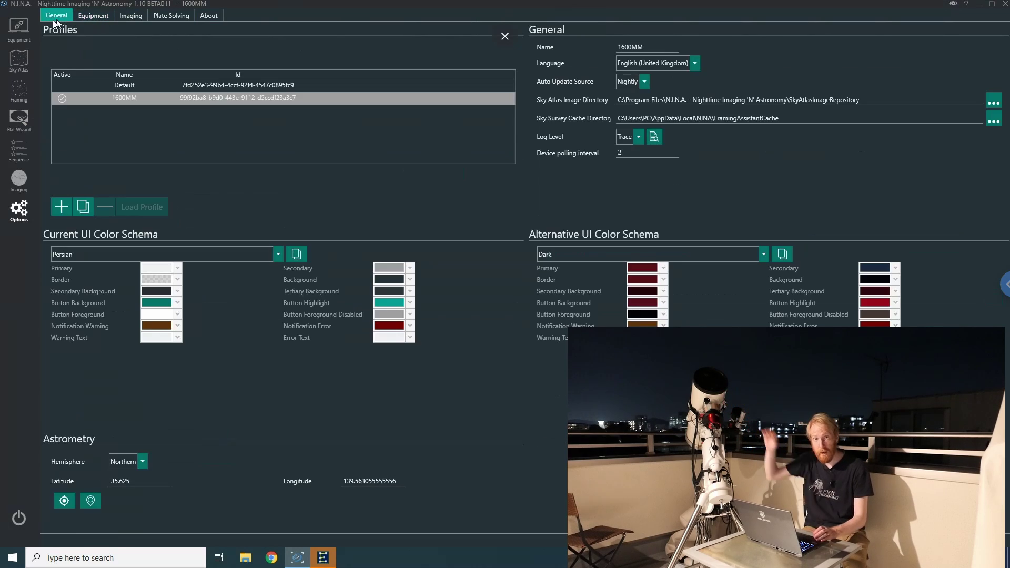
click(63, 205)
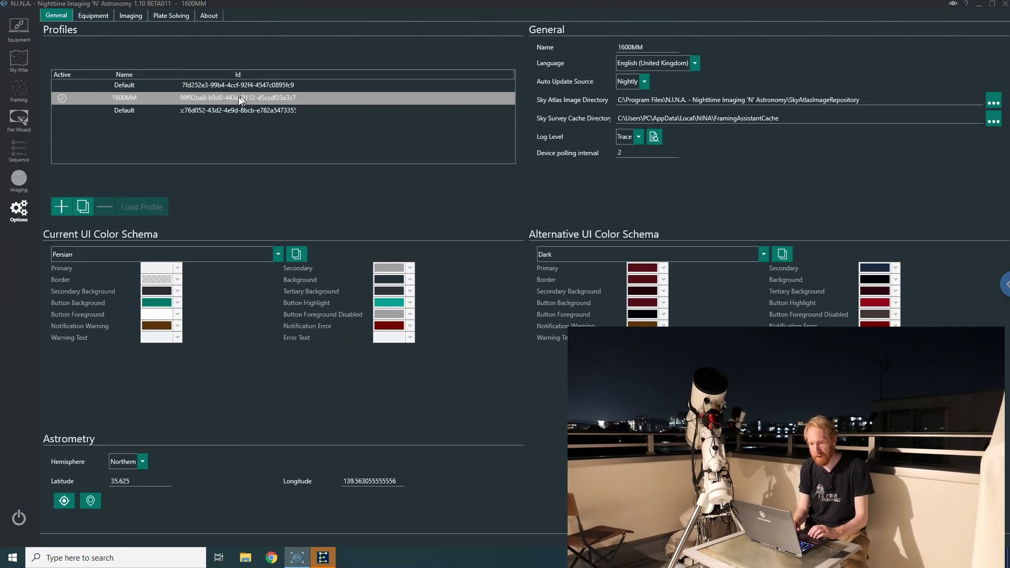
click(190, 111)
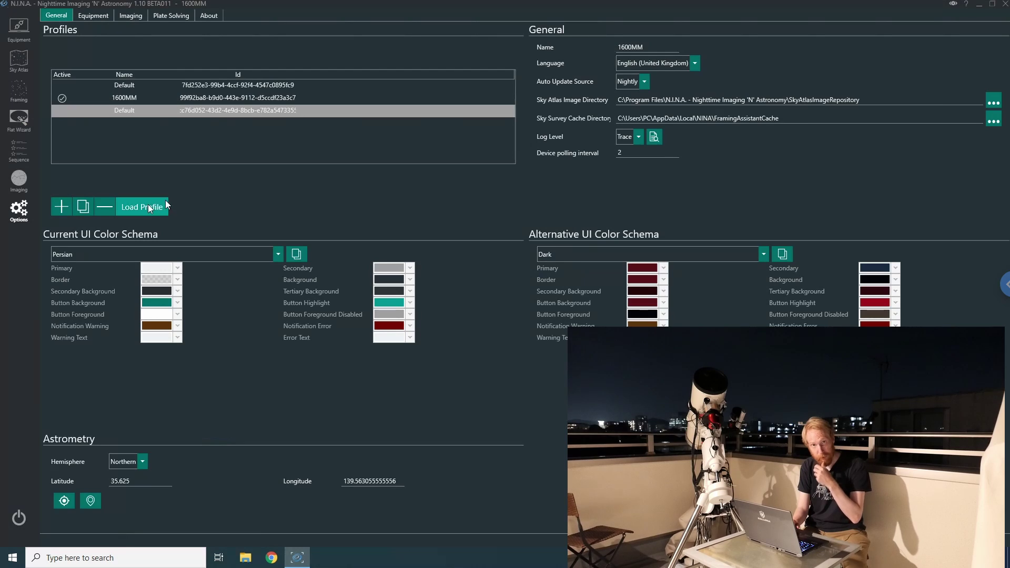
click(145, 207)
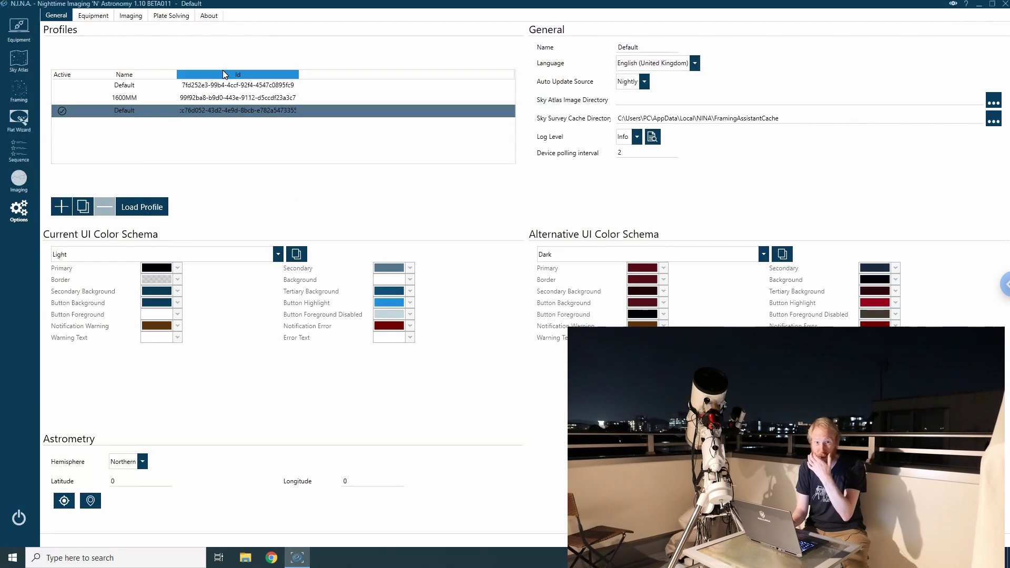
Try the Black Coral schema for the current UI colors, and settle on Arsenic
click(186, 254)
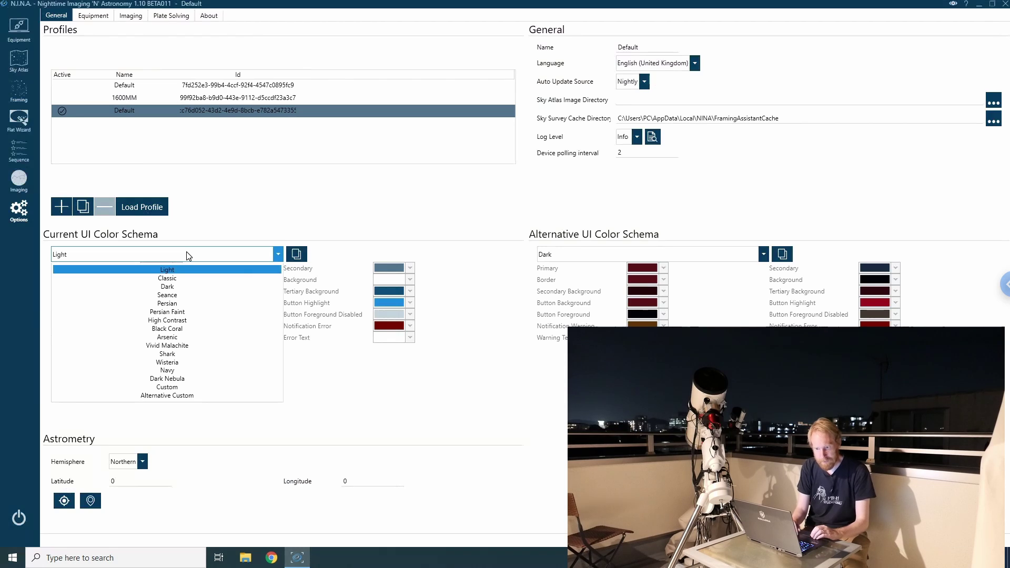
click(166, 329)
click(216, 256)
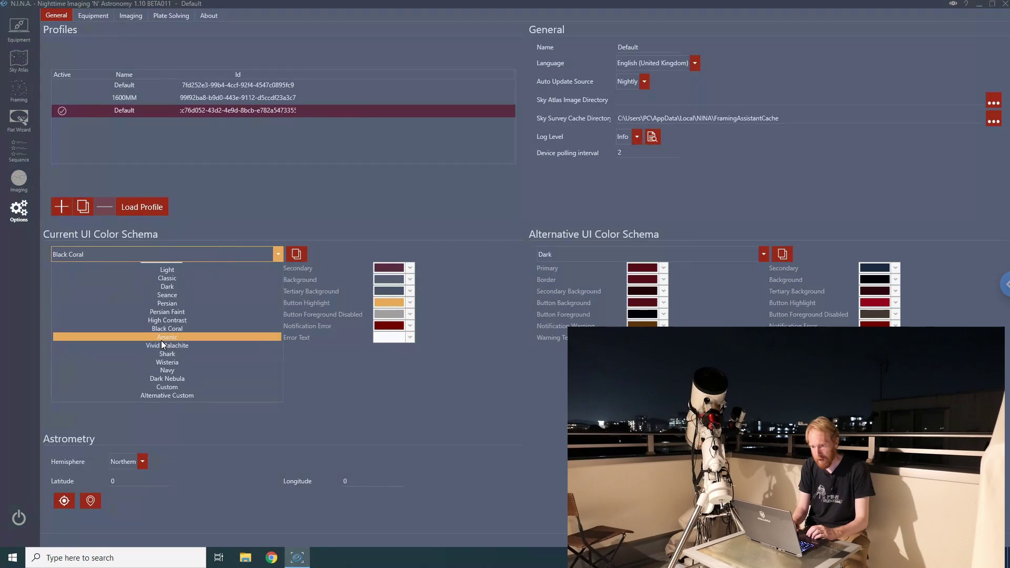
click(161, 338)
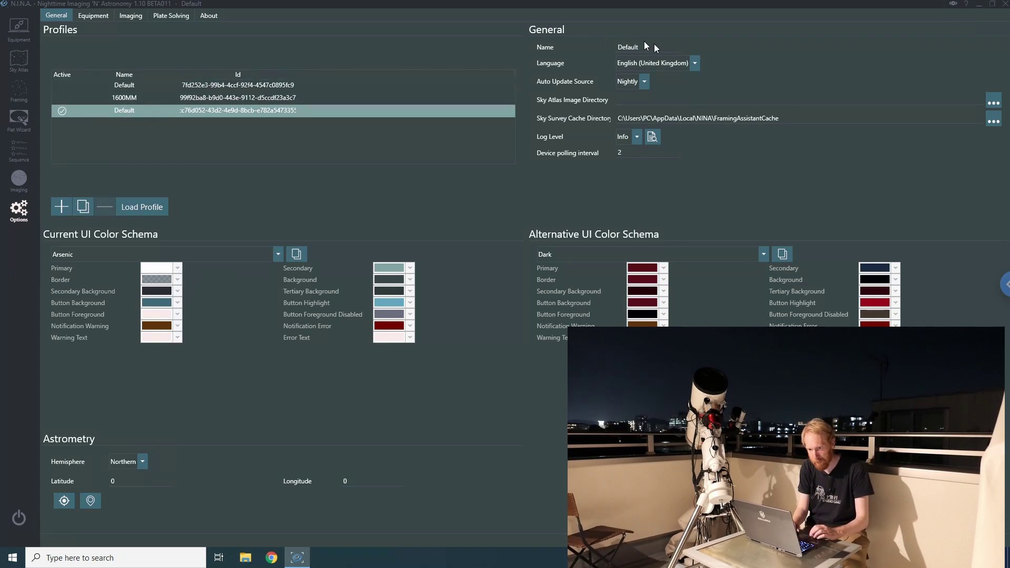
Rename the active profile as ASI533MC Pro+Canon Lens
double_click(625, 46)
text(ASI533)
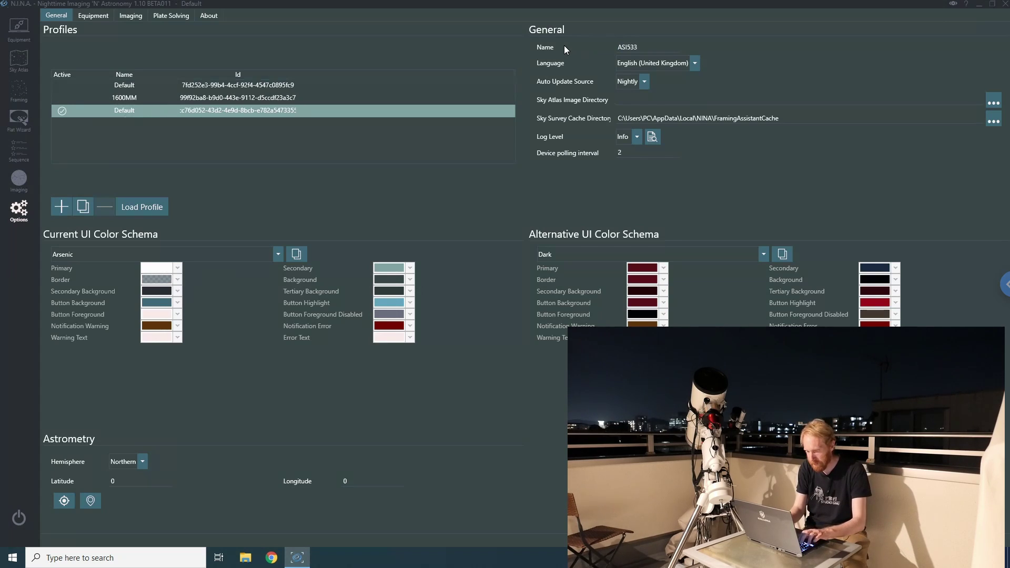
text(MC Pro+Canon Lens)
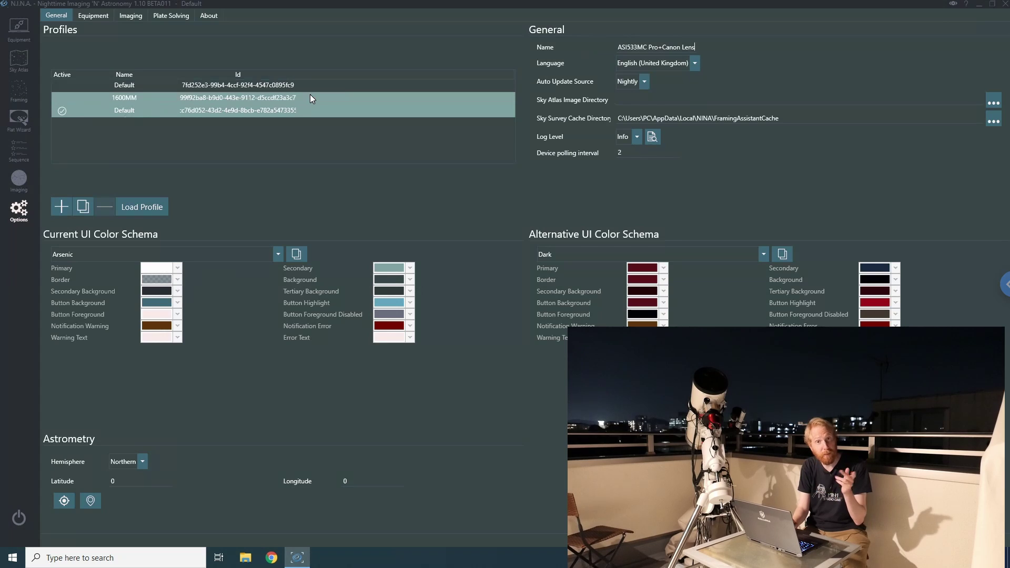
click(224, 111)
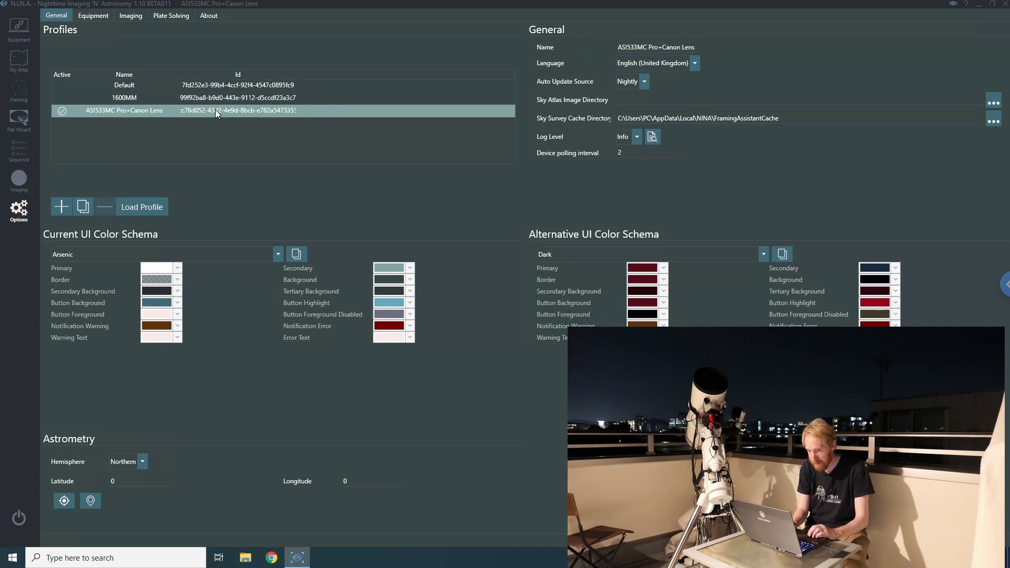
Choose the ZWO ASI533MC Pro as the profile's camera and connect it
click(20, 29)
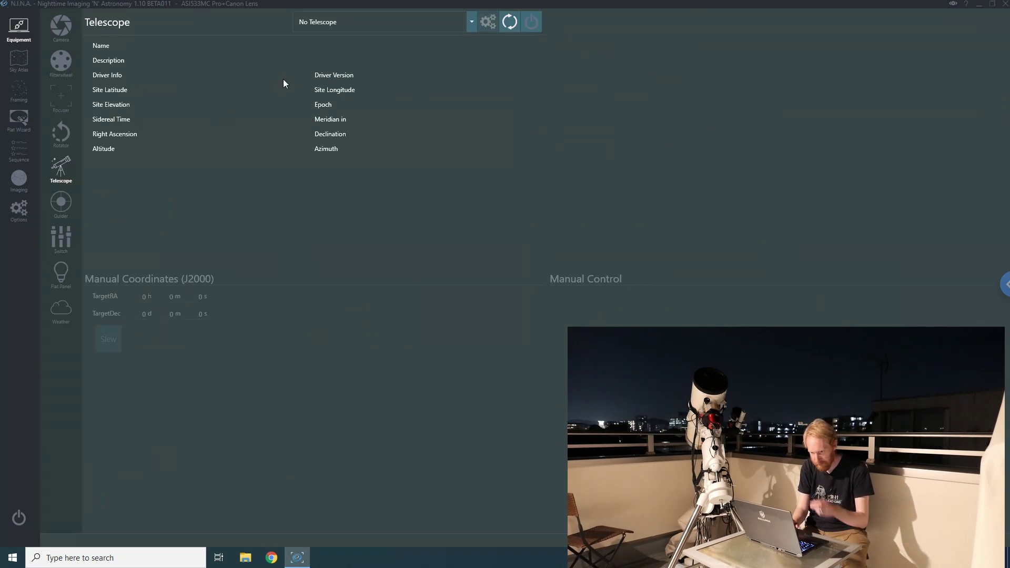
click(55, 30)
click(406, 29)
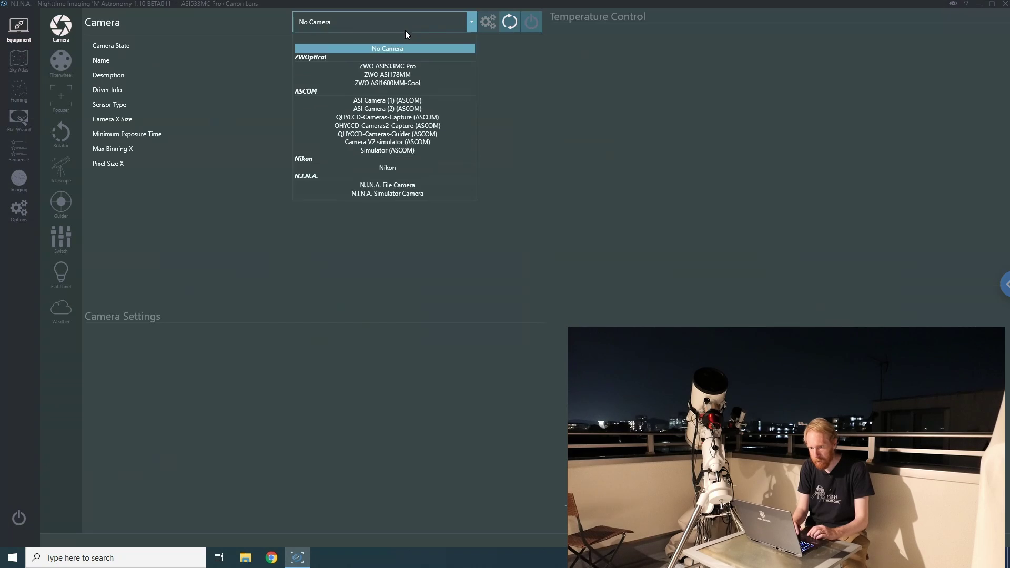
click(389, 62)
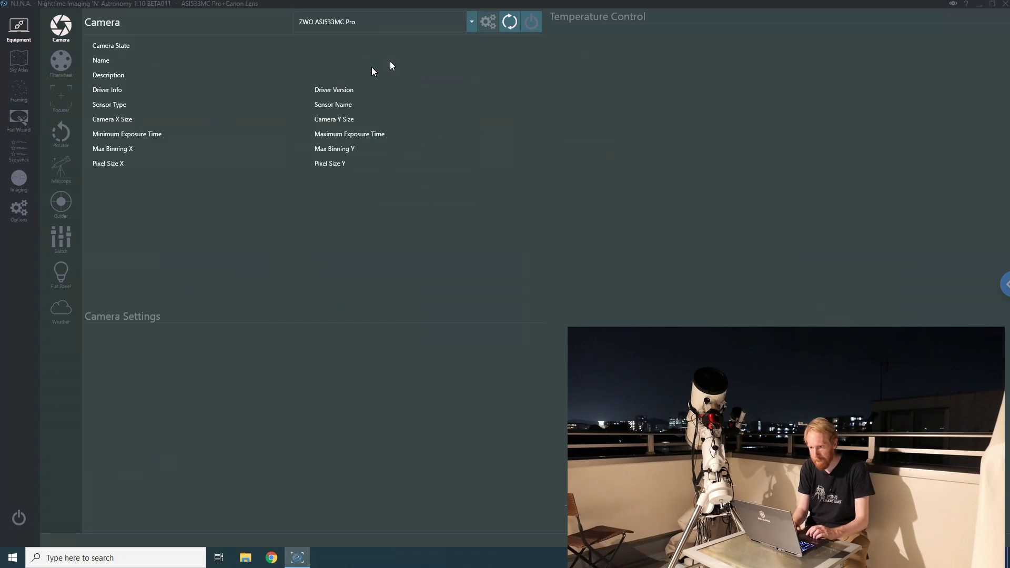
click(532, 23)
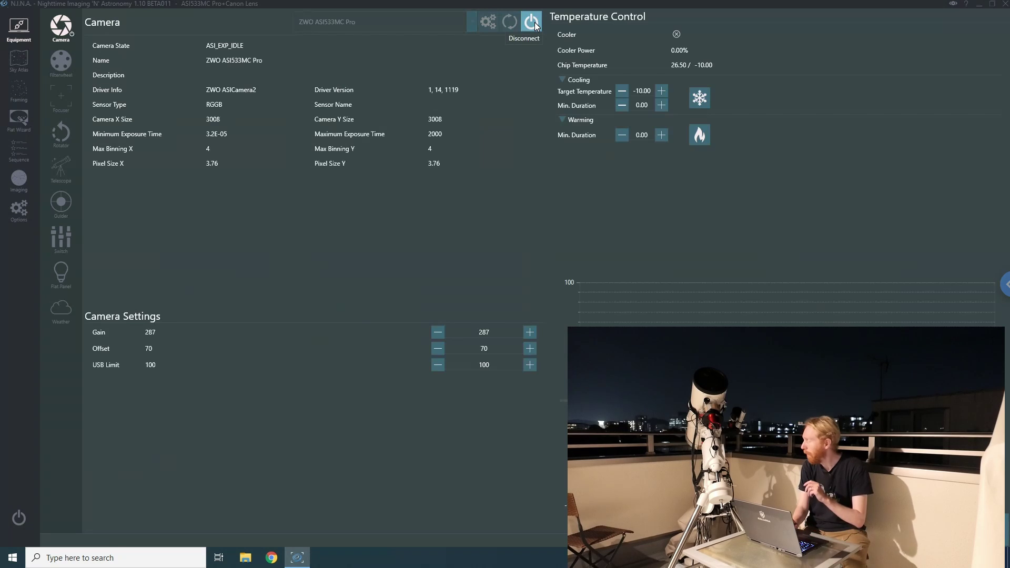
Choose the ASCOM CanonEF Lens Driver as the profile's focuser and connect it
click(58, 93)
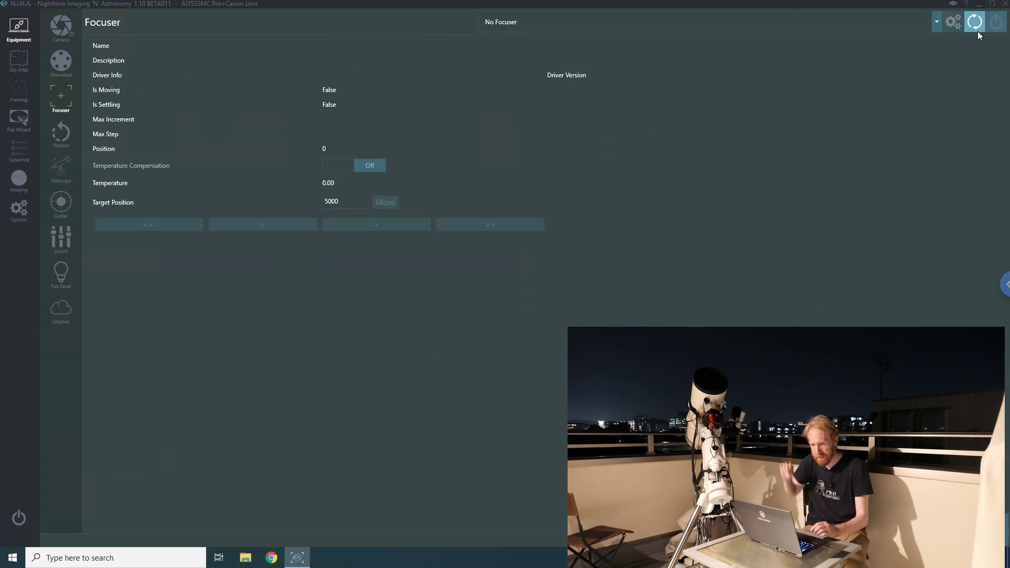
click(937, 26)
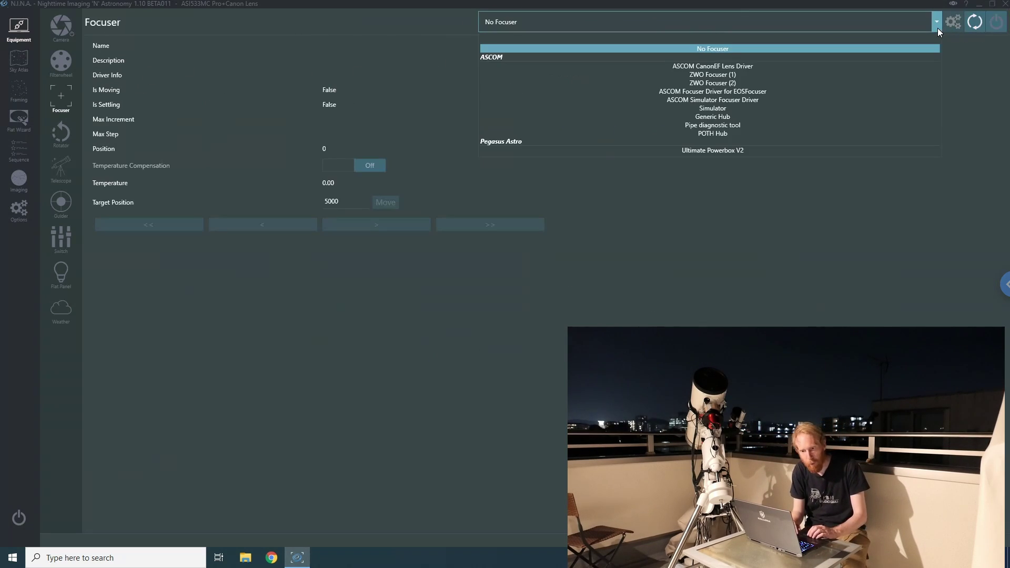
click(753, 66)
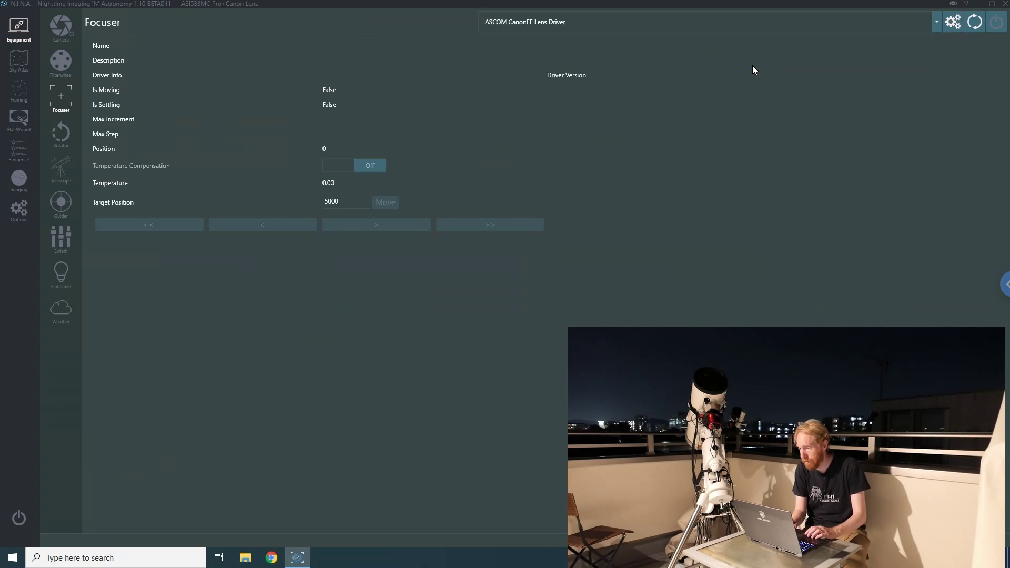
click(814, 27)
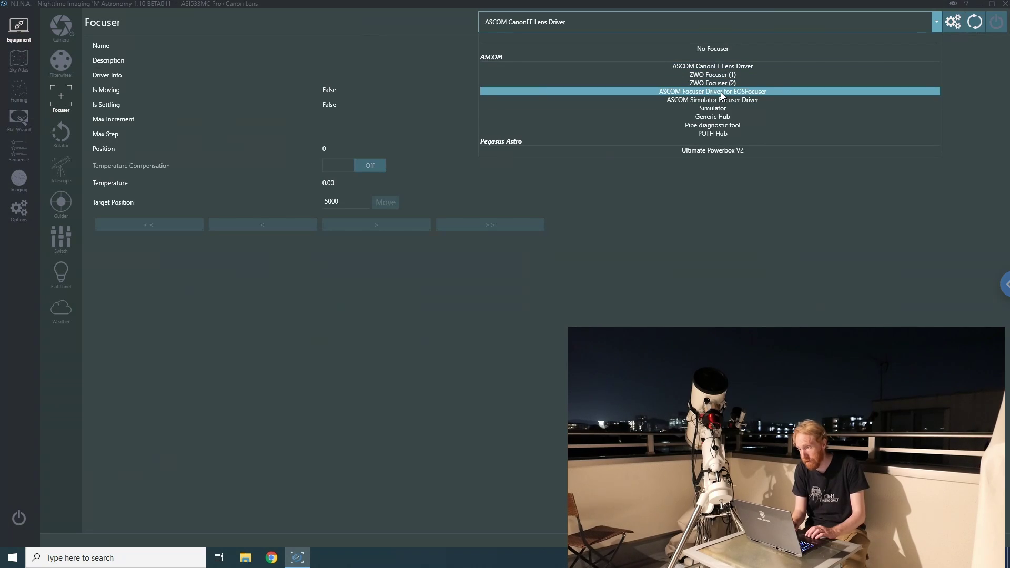
click(709, 66)
click(991, 27)
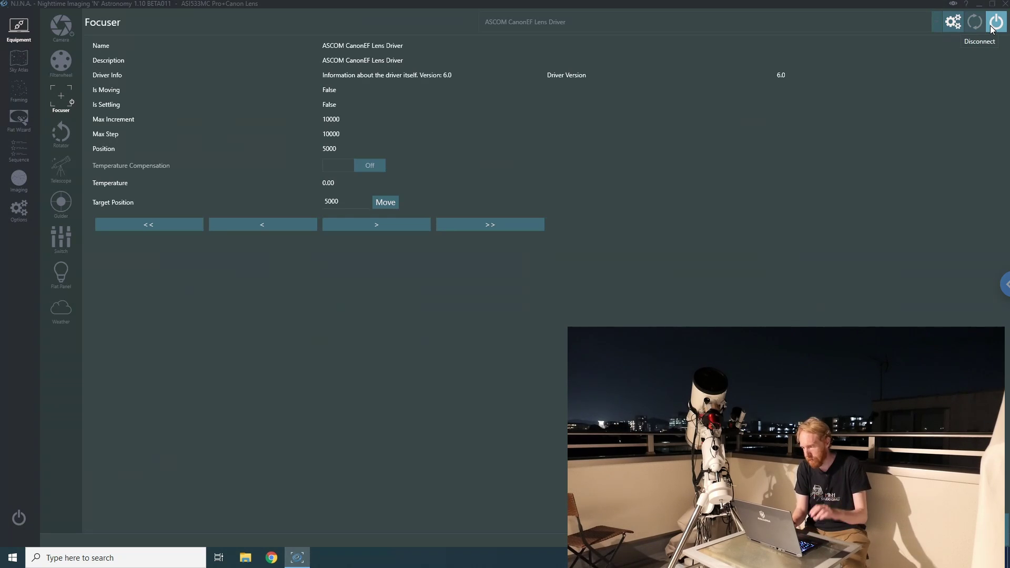
Set the aperture value to f/1.4 in the Canon EF lens driver setup
click(953, 22)
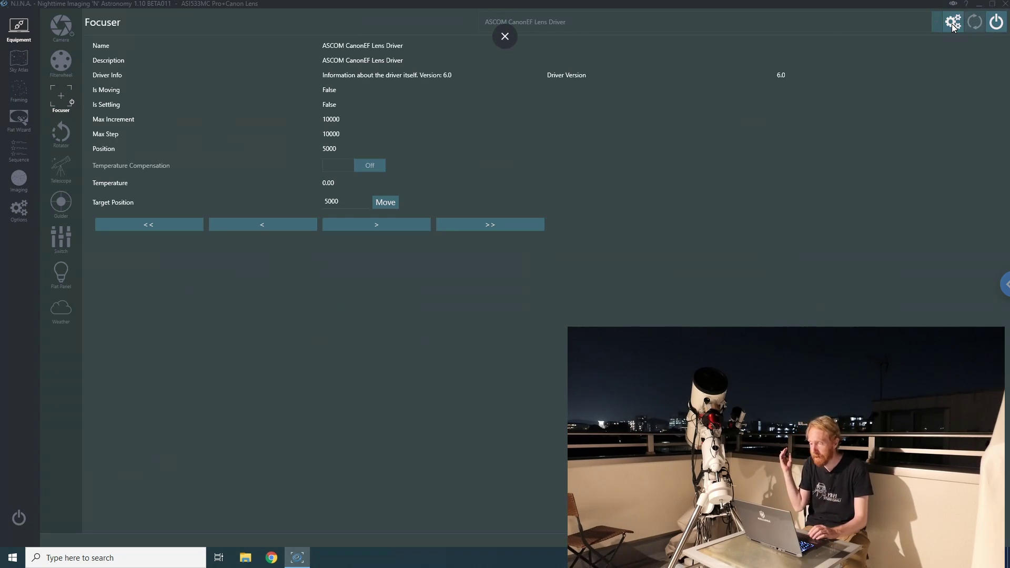
click(489, 302)
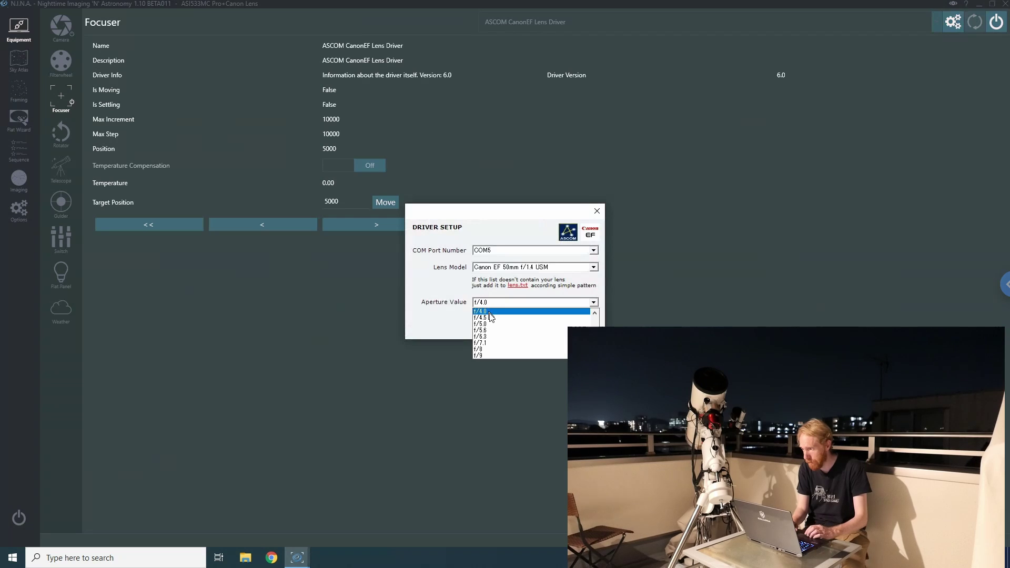
click(481, 311)
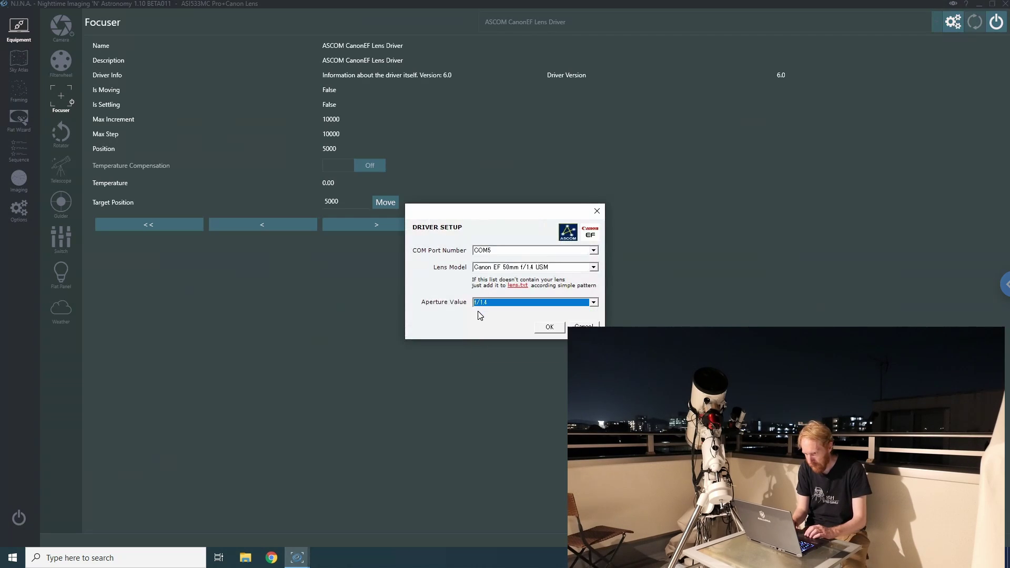
click(547, 328)
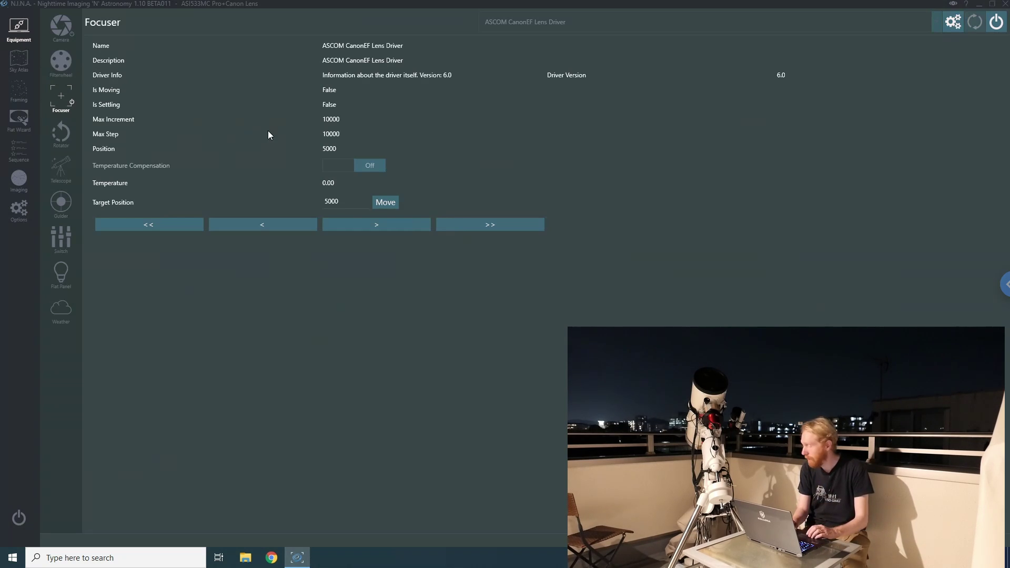
In the profile's telescope options, set the name to Canon 50mm f1.4, focal length 50, focal ratio 1.4 and settle time after slew 10
click(19, 210)
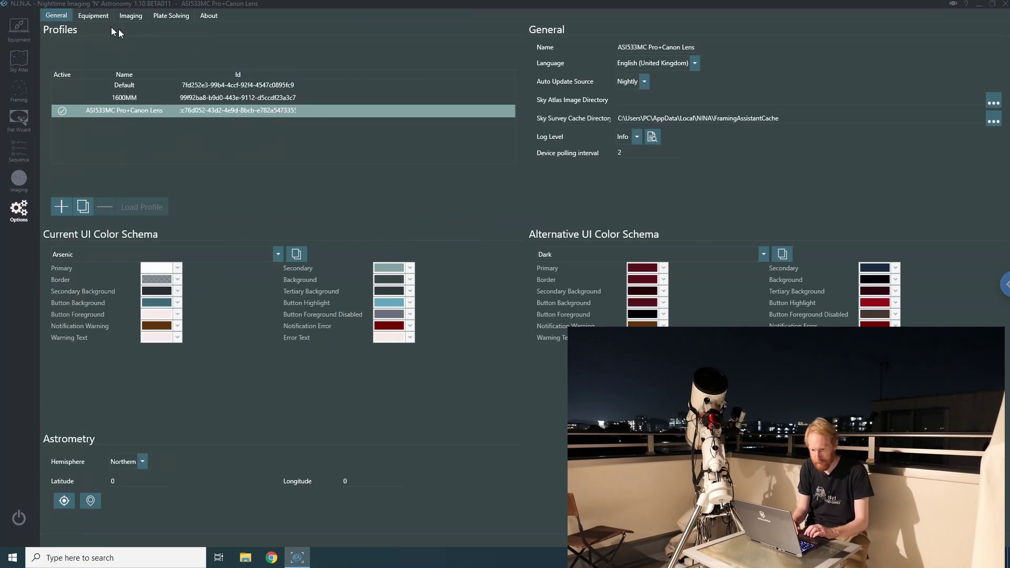
click(93, 15)
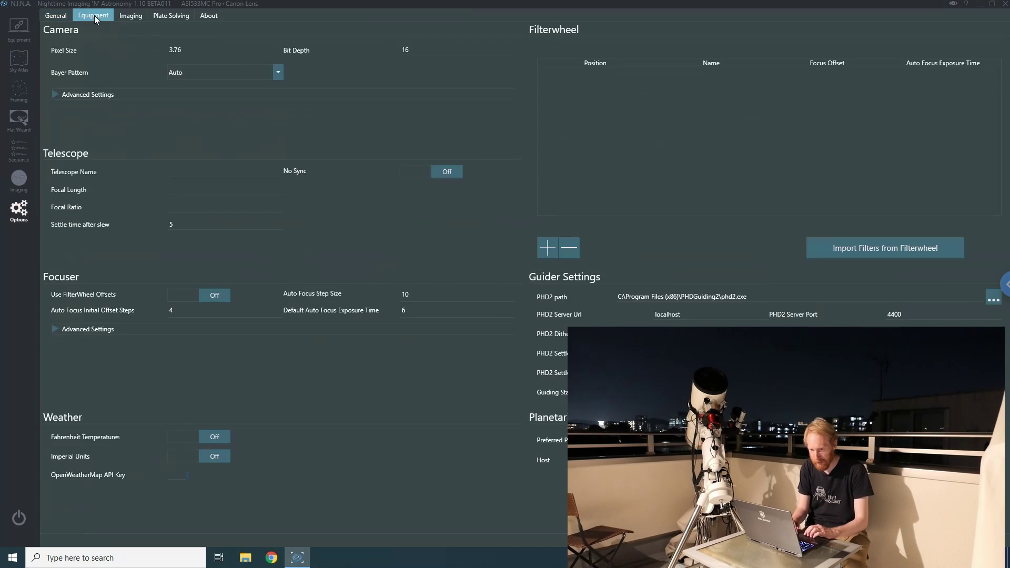
click(251, 172)
text(Canon 50)
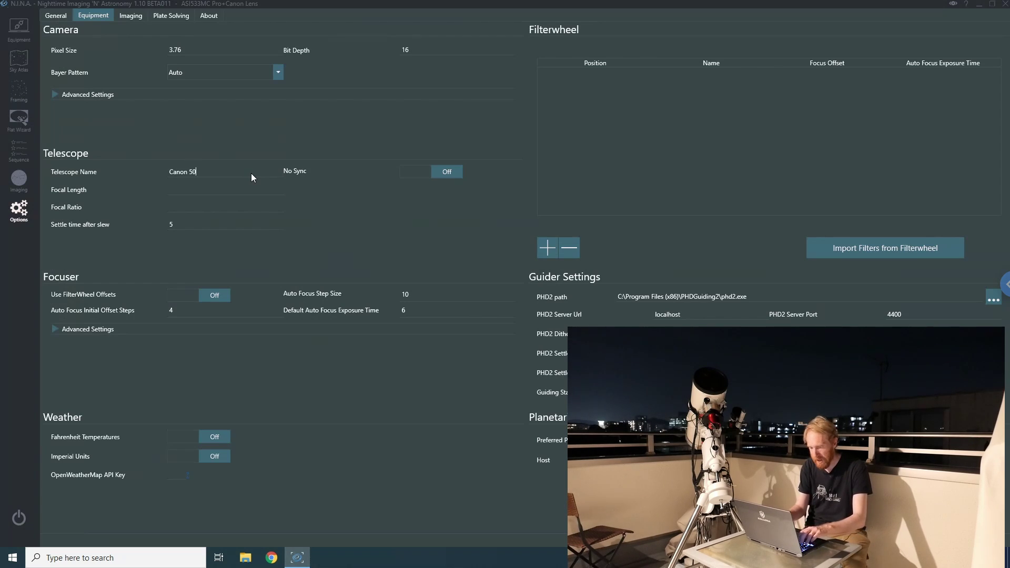
text(mm f.1)
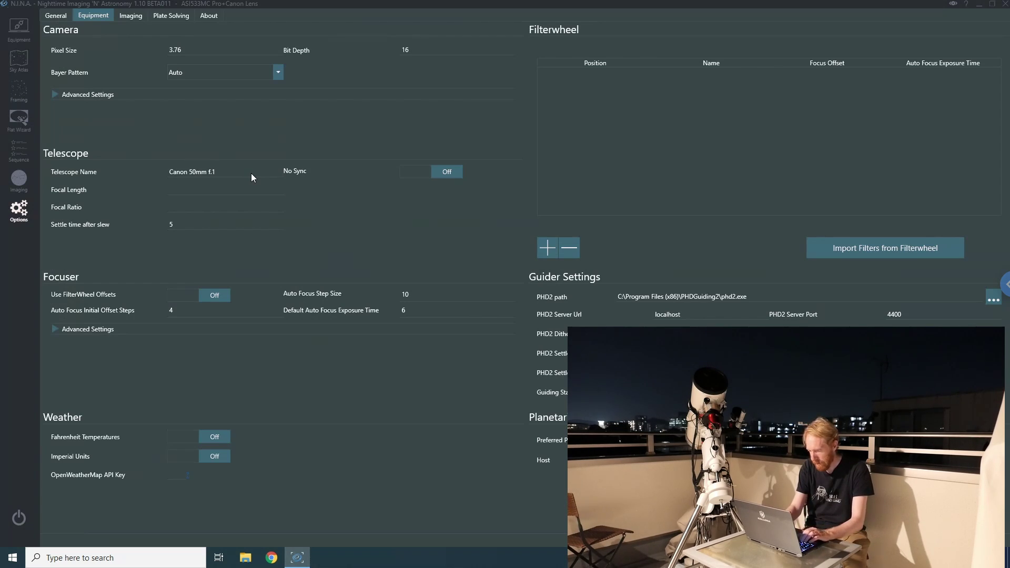
key(BackSpace)
key(BackSpace)
text(1.4)
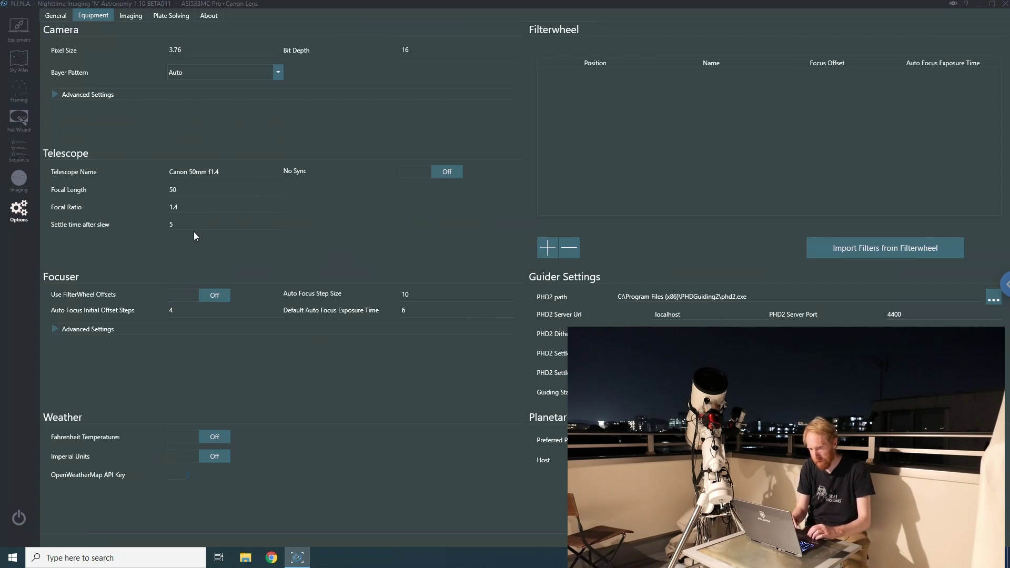
double_click(189, 224)
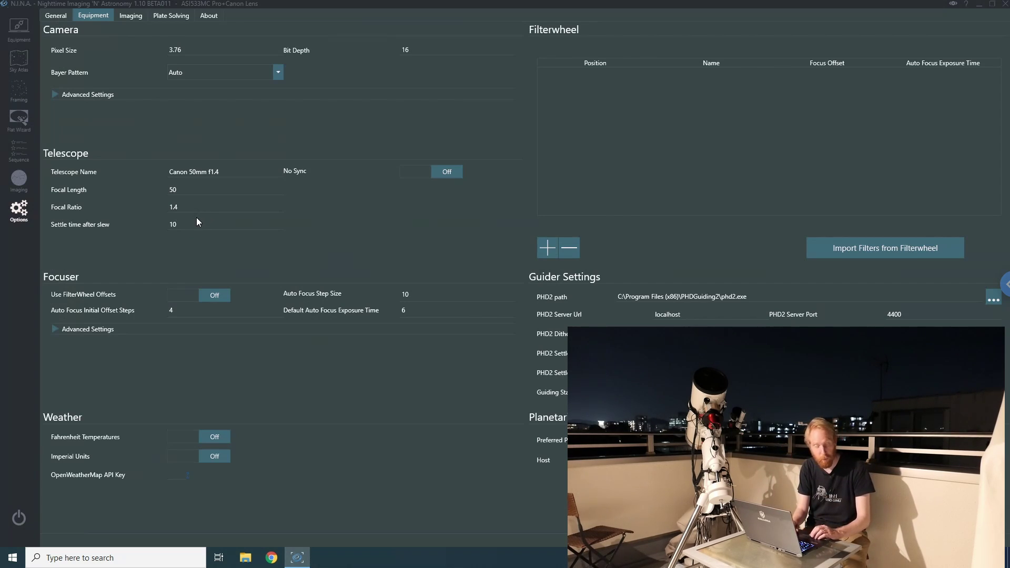
Set the focuser's auto focus step size to 5 and its AF curve fitting to Trends and Parabolic
double_click(458, 295)
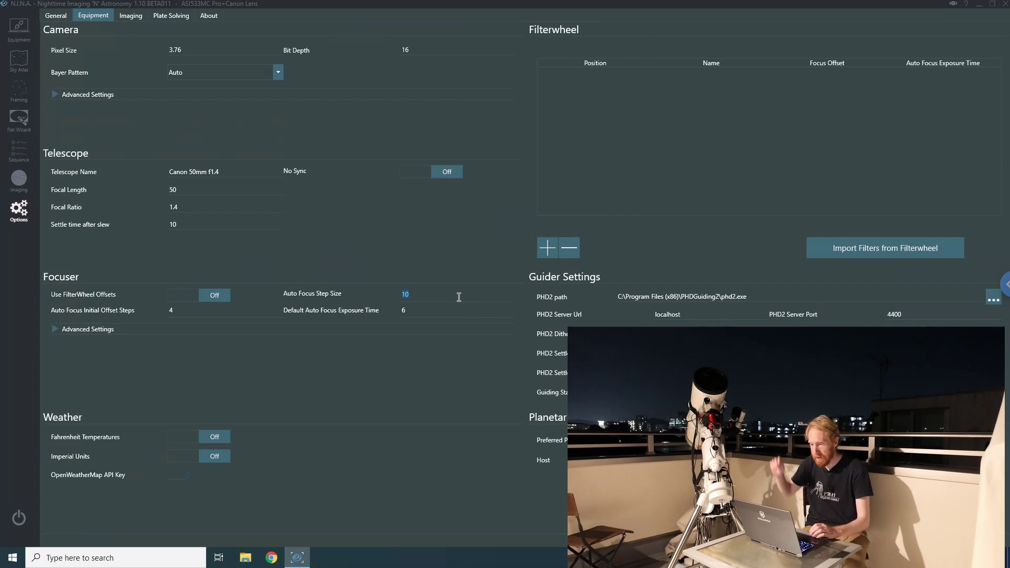
text(5)
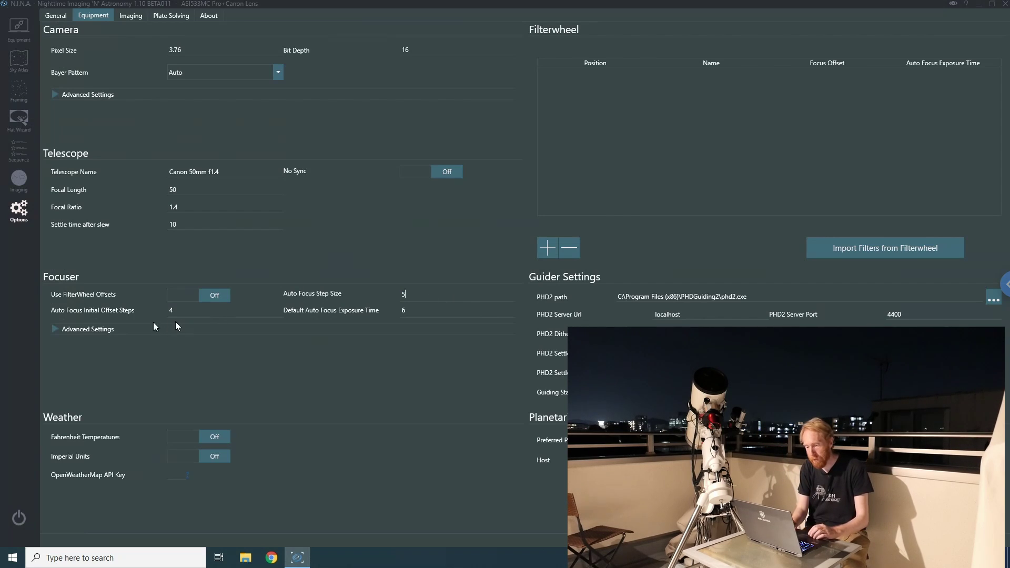
click(87, 330)
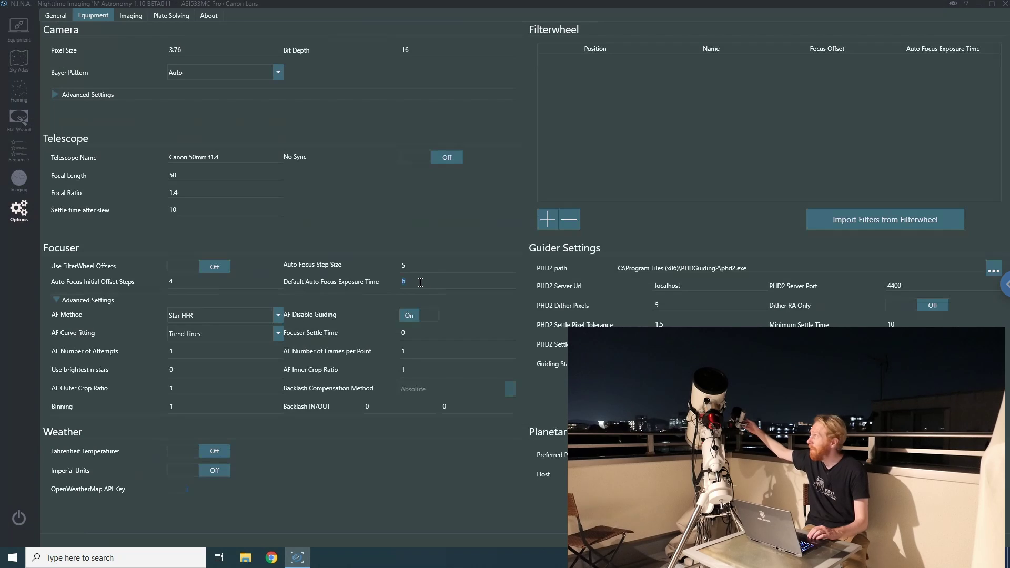
click(273, 336)
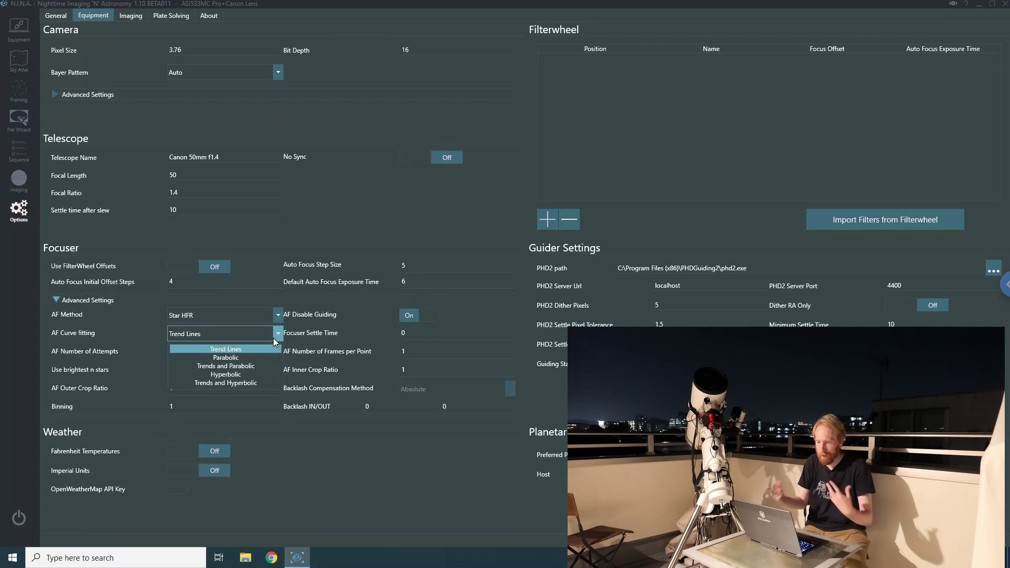
click(248, 367)
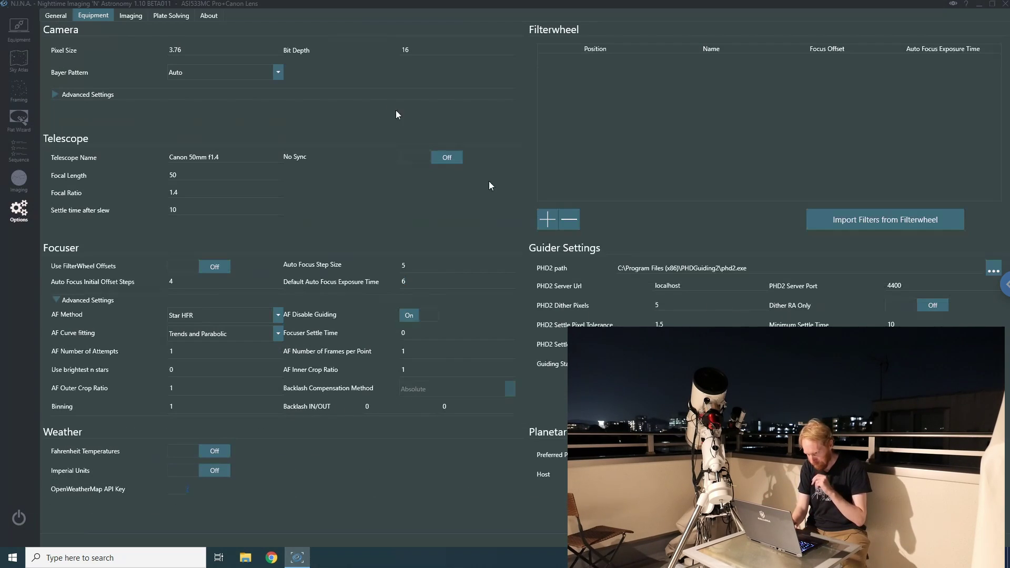
Set both noise reduction and star sensitivity to High in the profile's image options
click(126, 19)
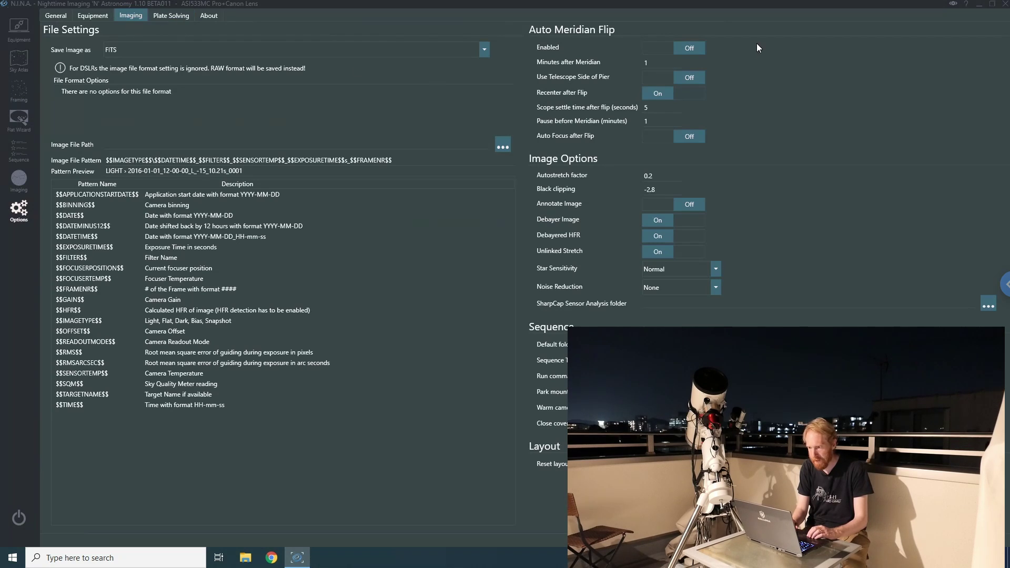
click(659, 50)
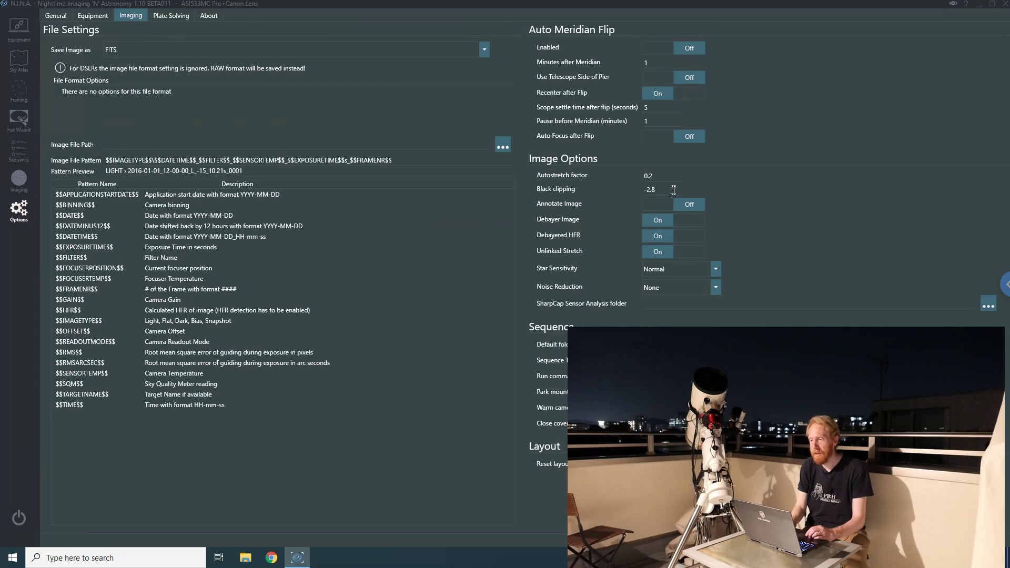
click(675, 288)
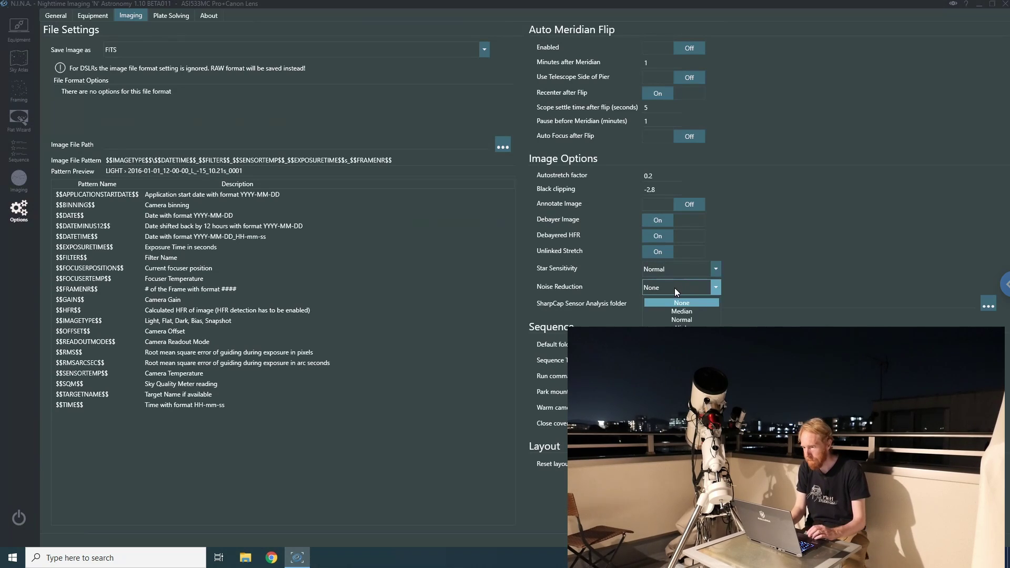
click(684, 327)
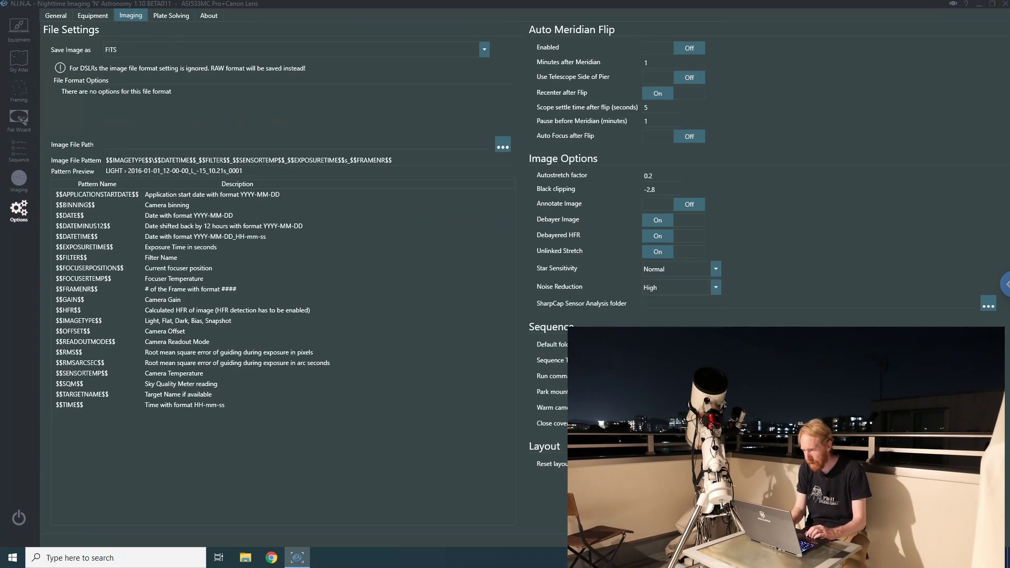
click(719, 275)
click(683, 290)
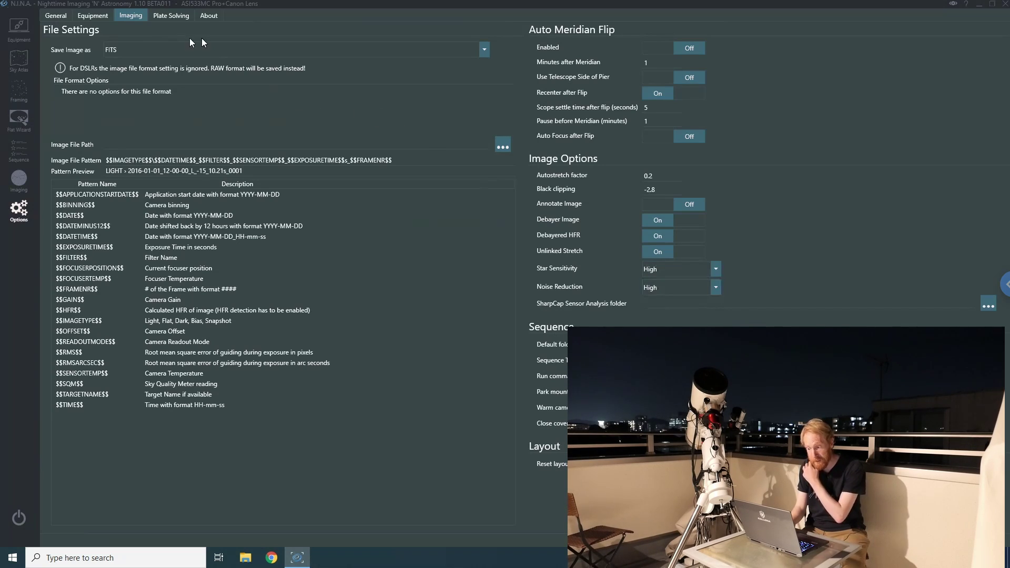
Choose ASTAP as the profile's plate solver and return to the equipment view
click(163, 19)
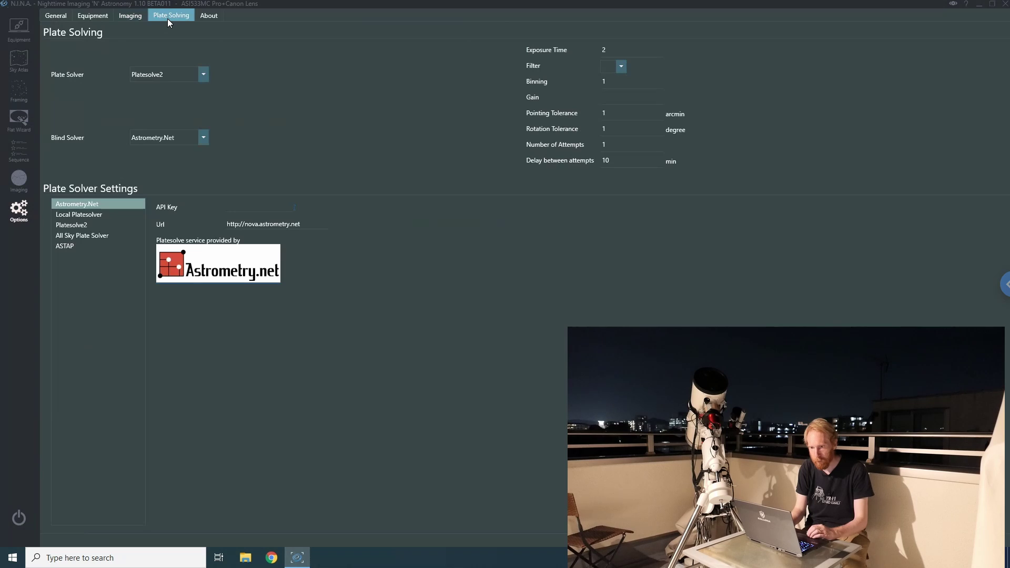
click(203, 75)
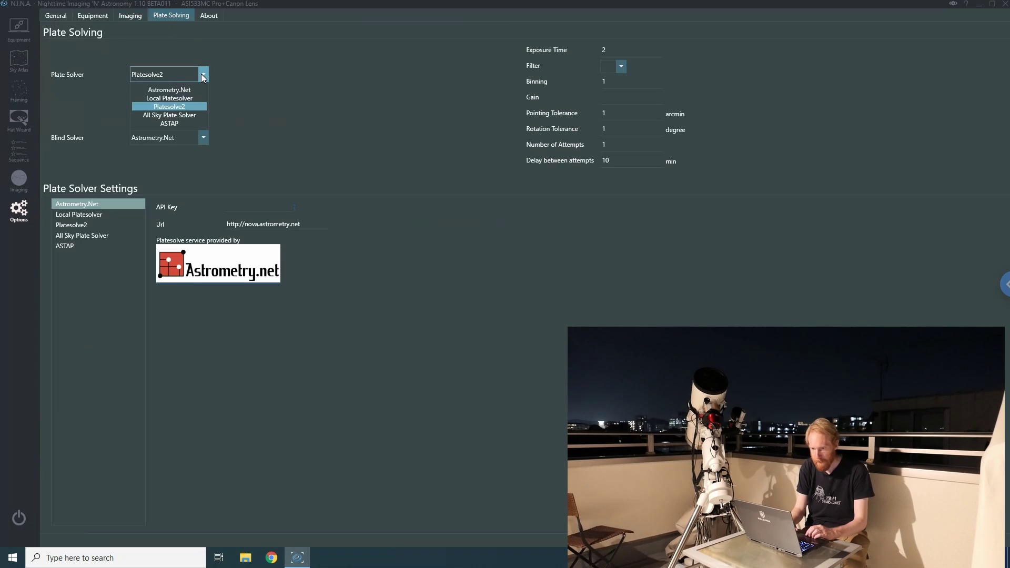
click(161, 123)
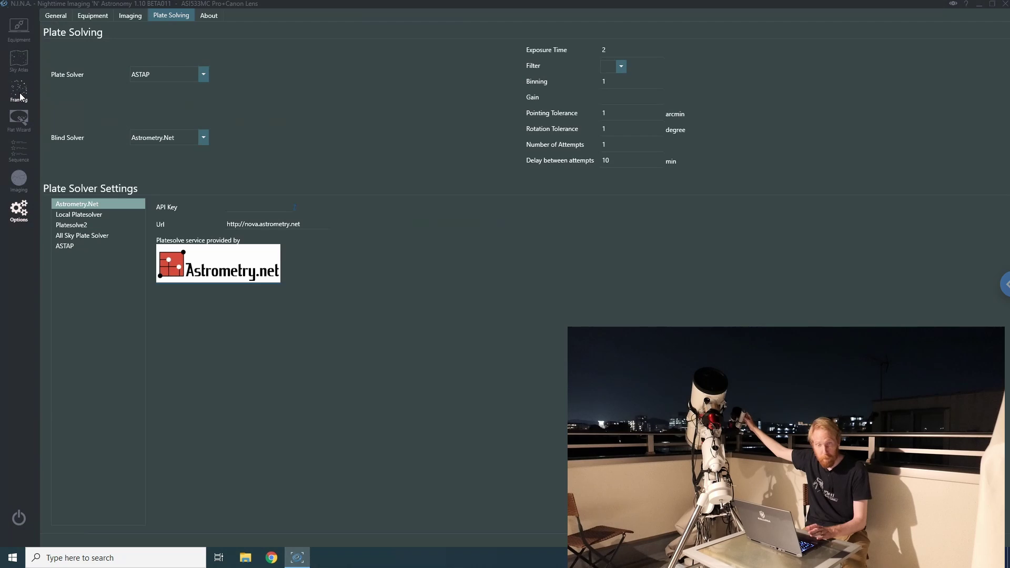
click(17, 40)
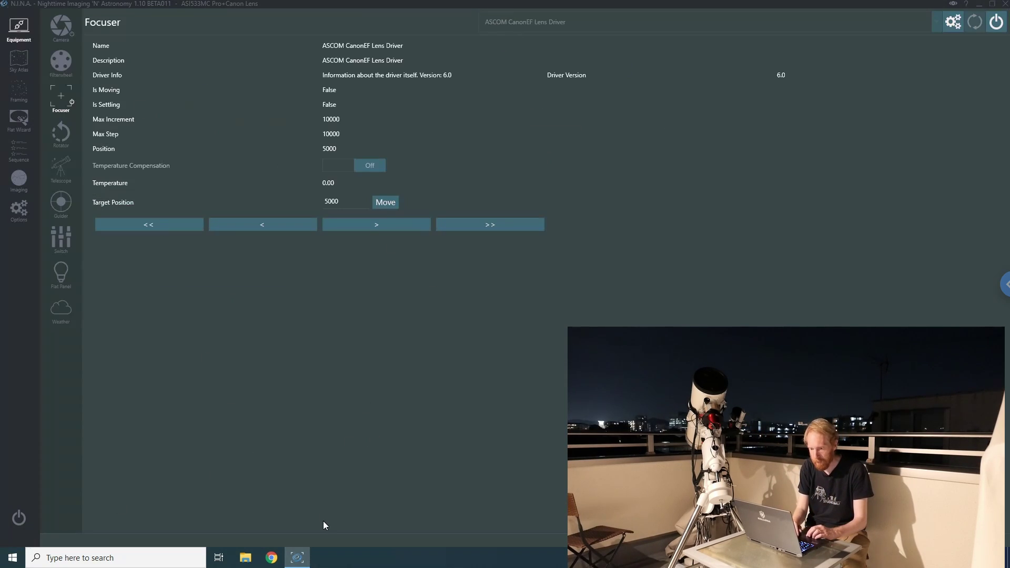
Open a second N.I.N.A. instance with the 1600MM profile and maximise its window
middle_click(298, 558)
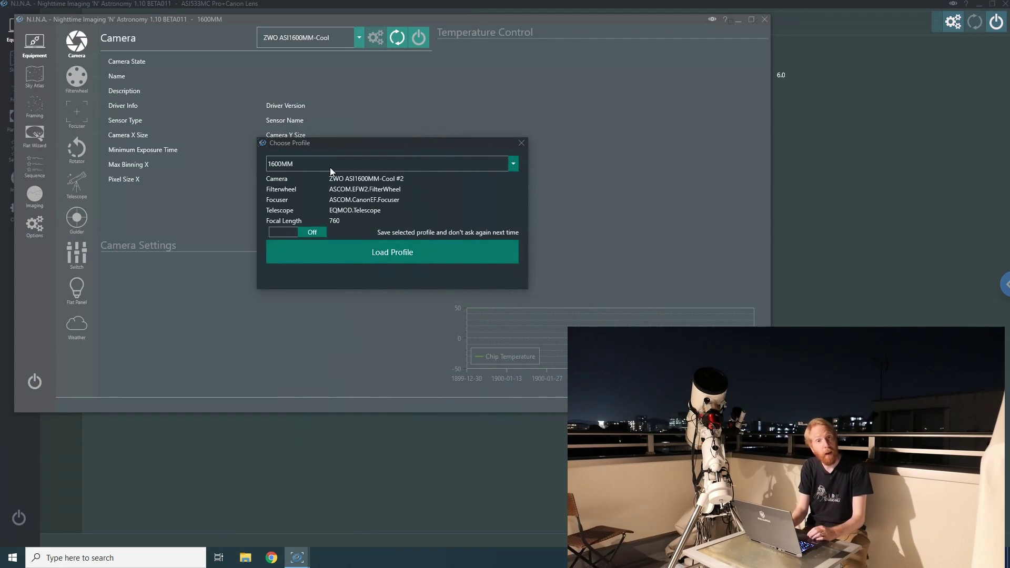
click(330, 256)
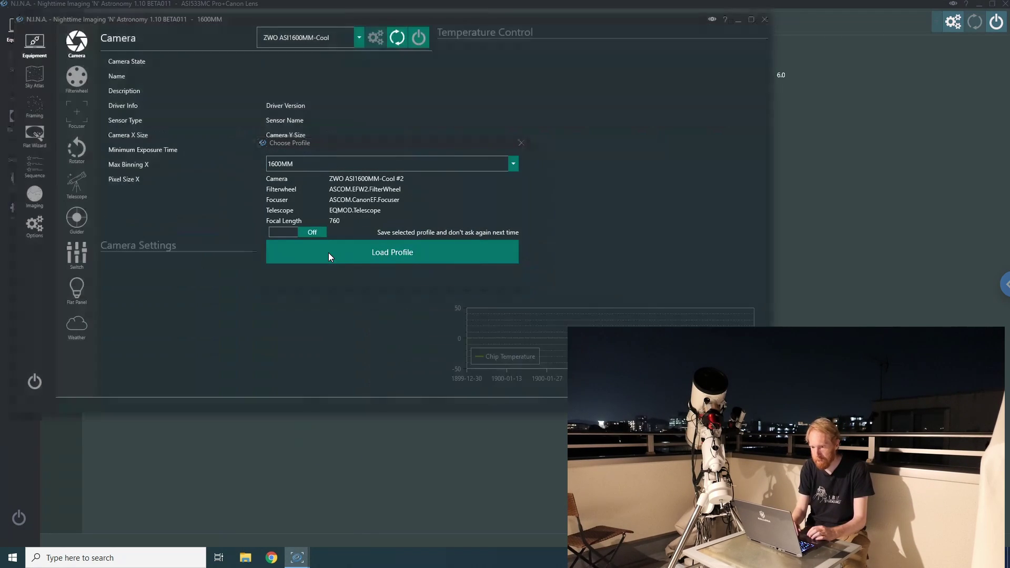
drag(654, 21, 869, 135)
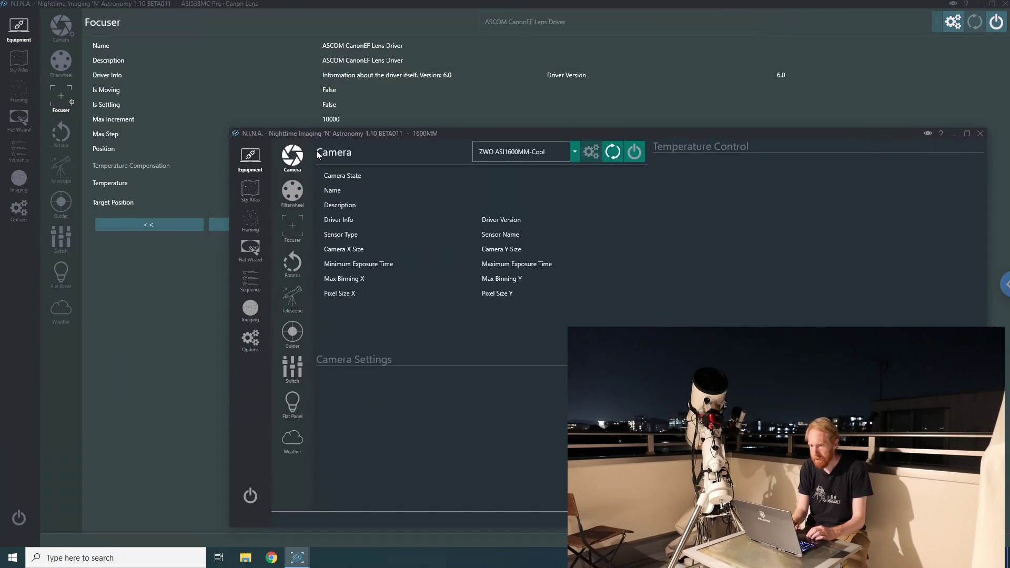
click(967, 134)
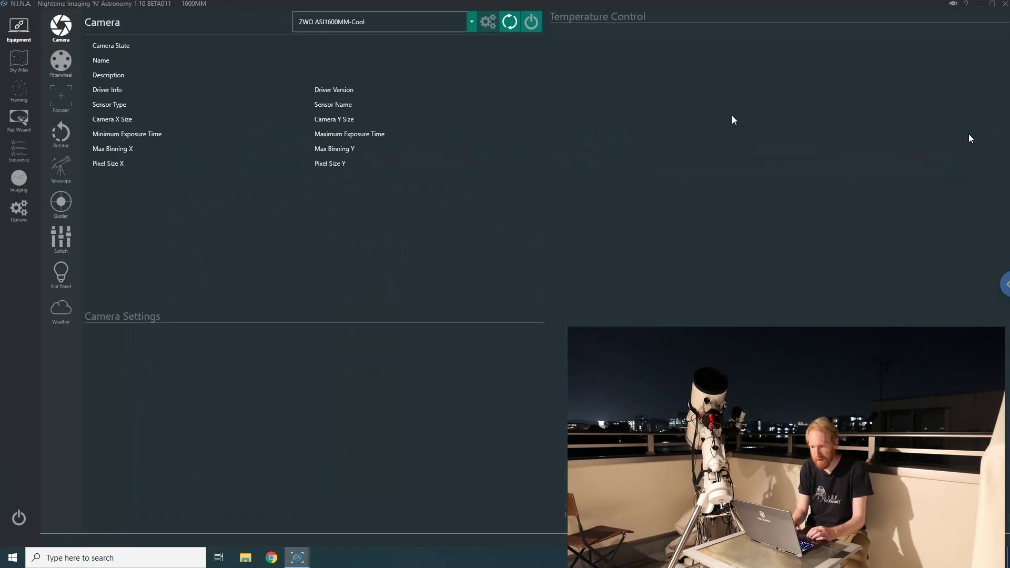
Connect the ZWO ASI1600MM-Cool camera and the ZWO FilterWheel (1) in the 1600MM profile
click(532, 21)
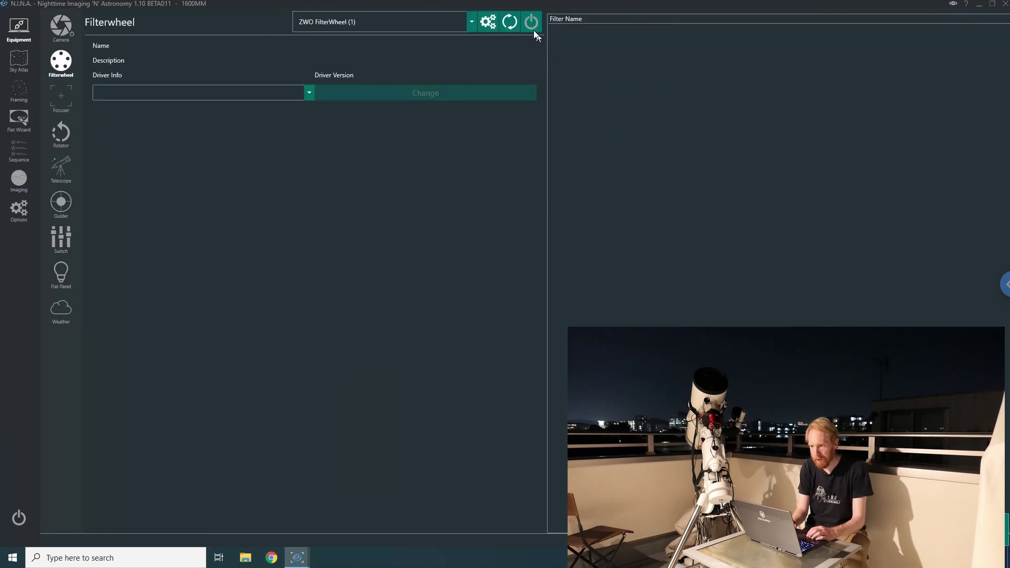
click(533, 30)
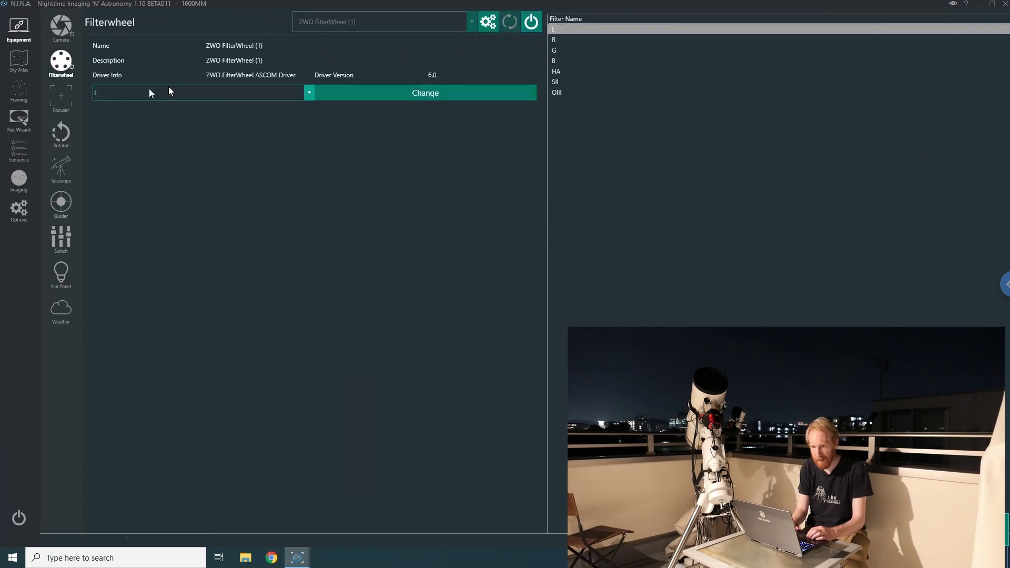
Choose ZWO Focuser (1) as the 1600MM profile's focuser and connect it
click(61, 93)
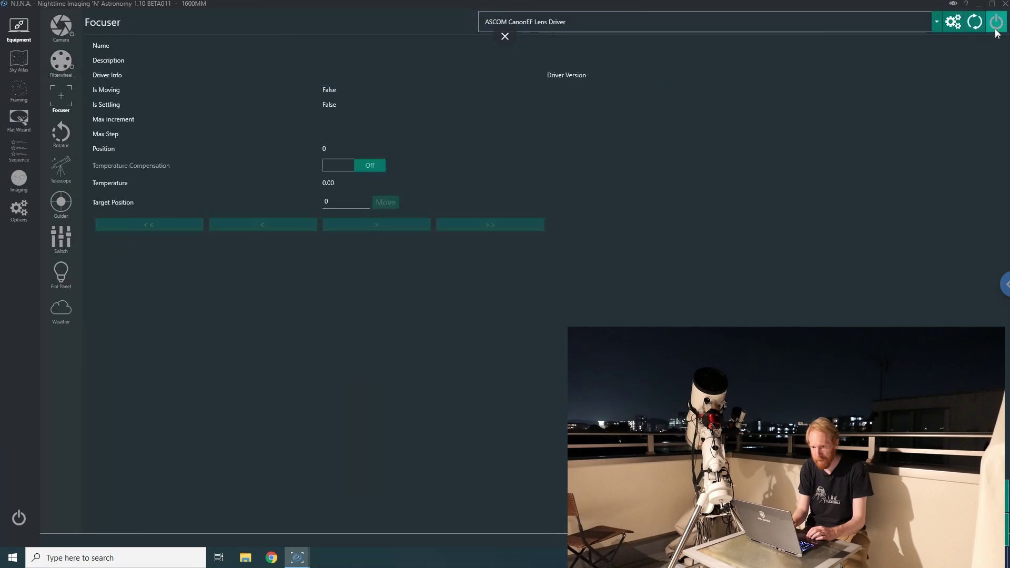
click(847, 26)
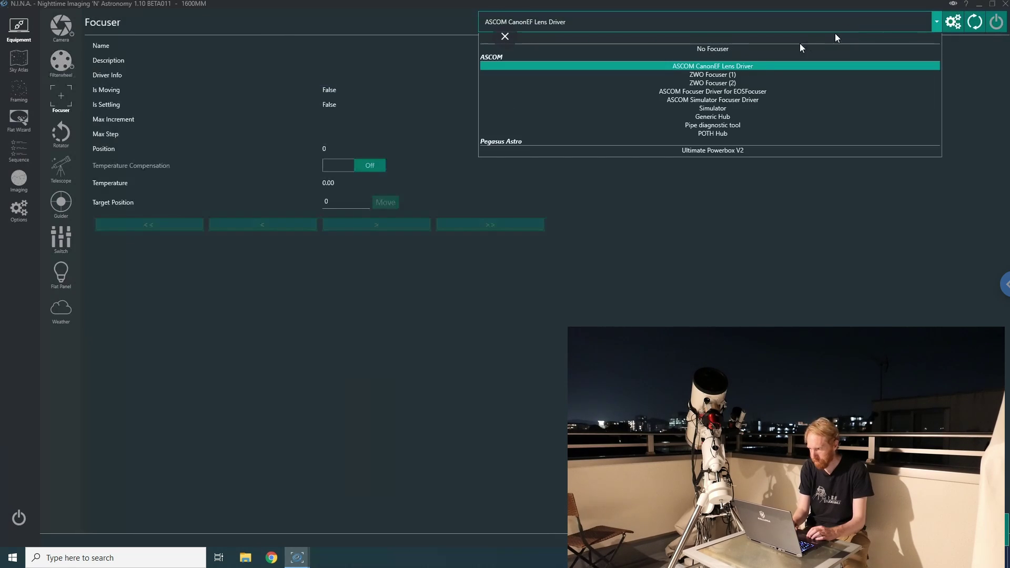
click(725, 76)
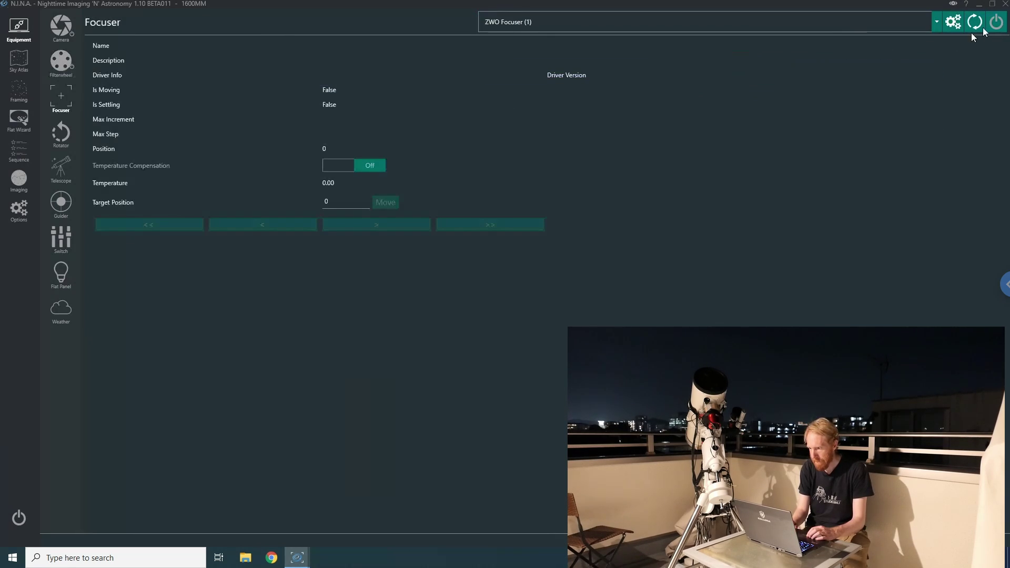
click(997, 23)
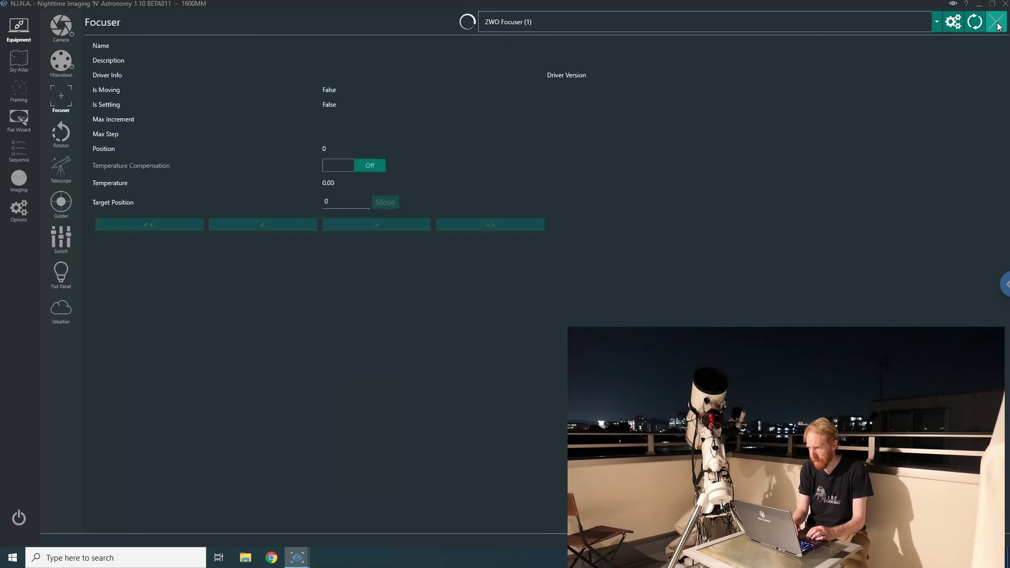
Connect the EQMOD ASCOM HEQ5/6 mount, unpark it and minimise the EQMOD window
click(60, 167)
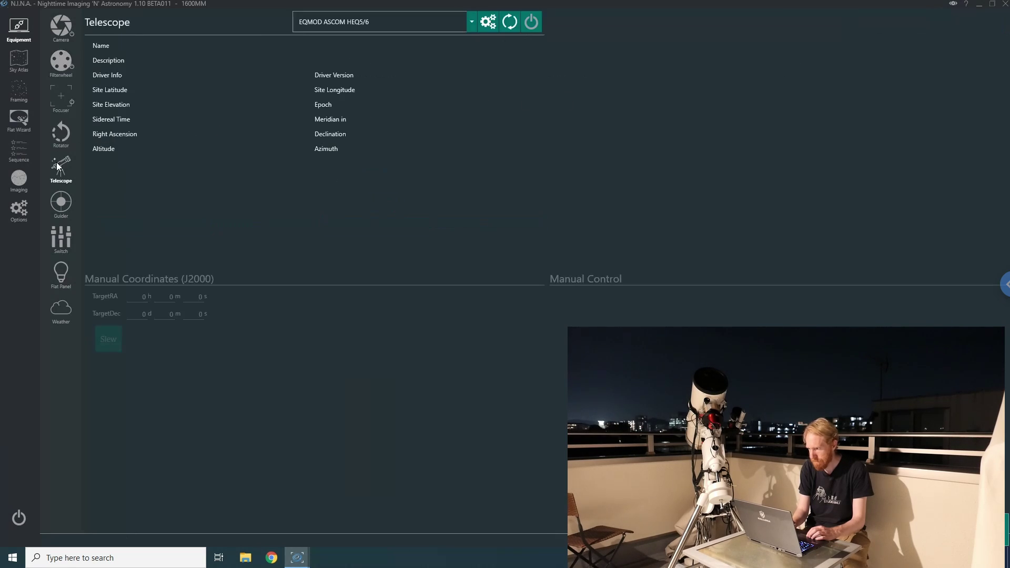
click(535, 21)
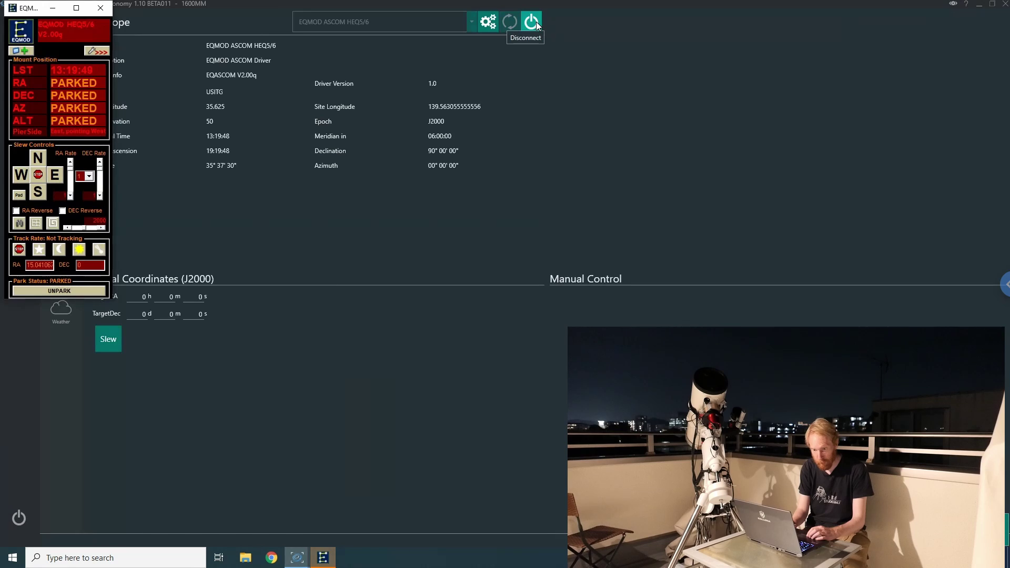
click(57, 292)
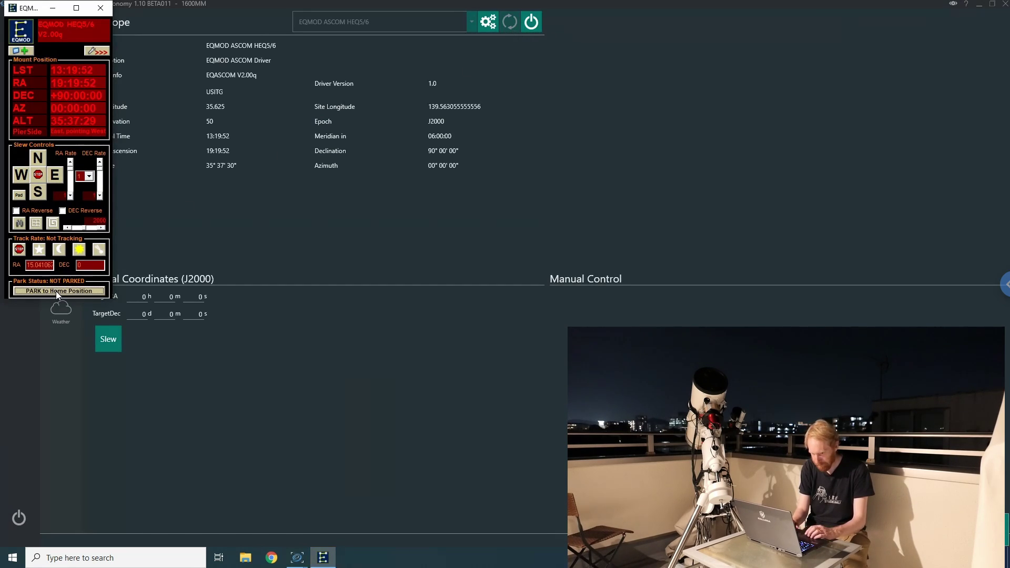
click(374, 316)
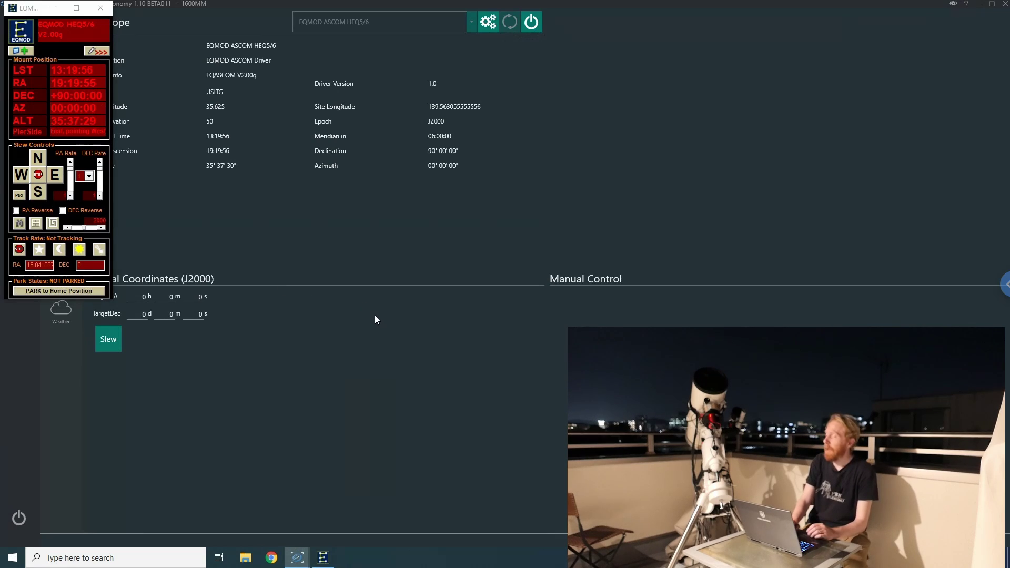
click(53, 11)
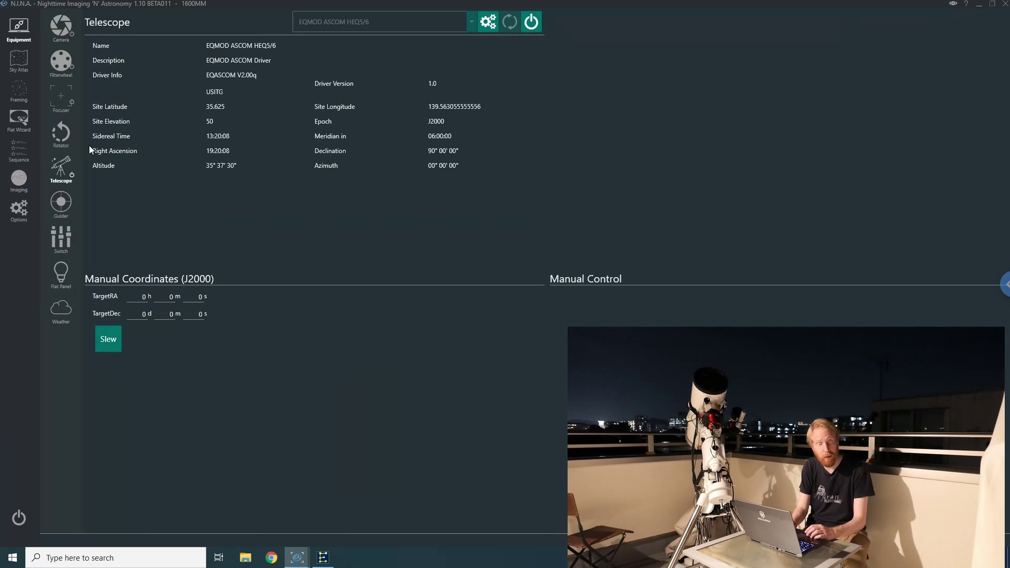
Choose Regulus from the manual focus targets, bring up the EQMOD window and slew the mount to the star
click(20, 178)
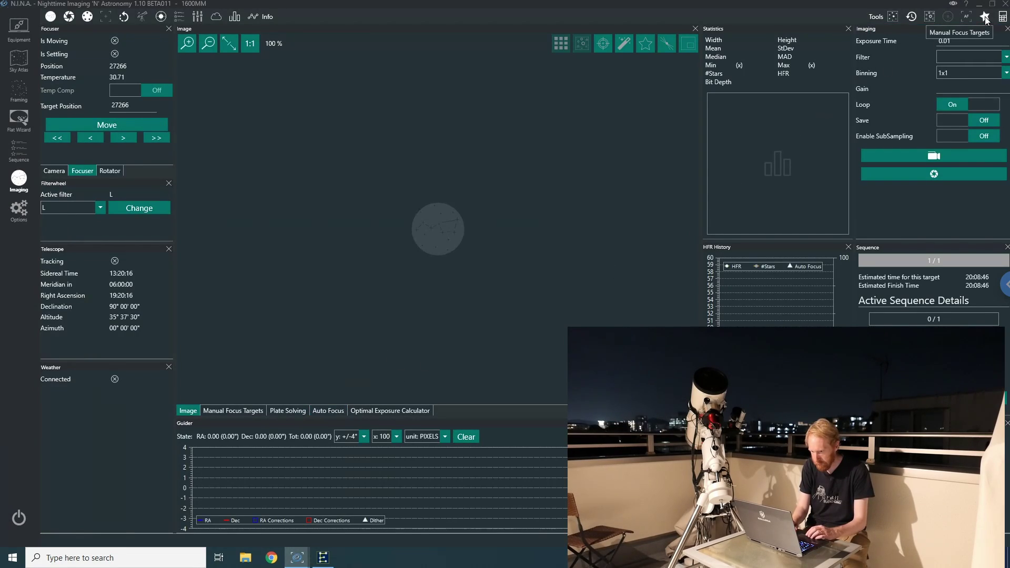
click(234, 411)
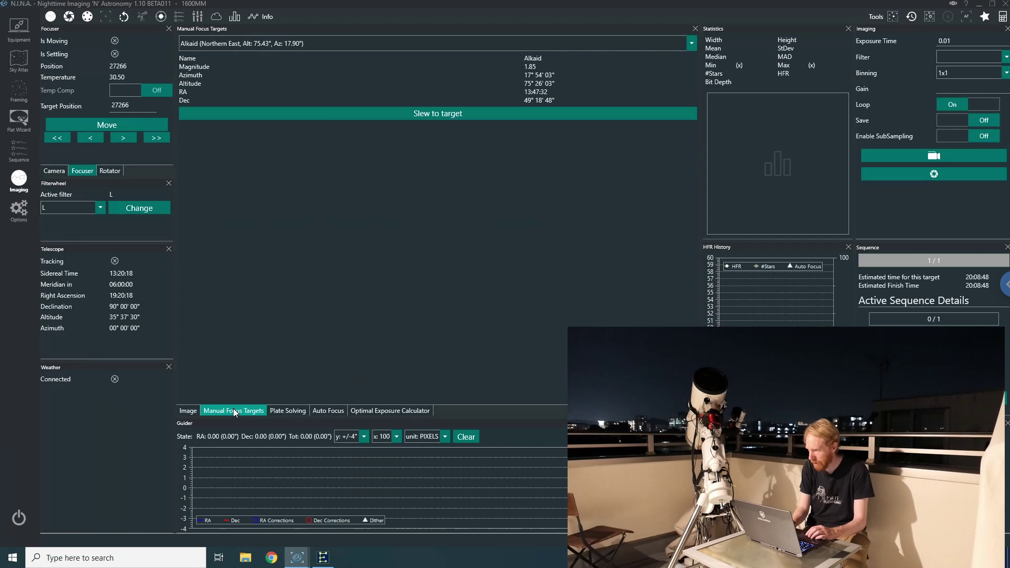
click(248, 44)
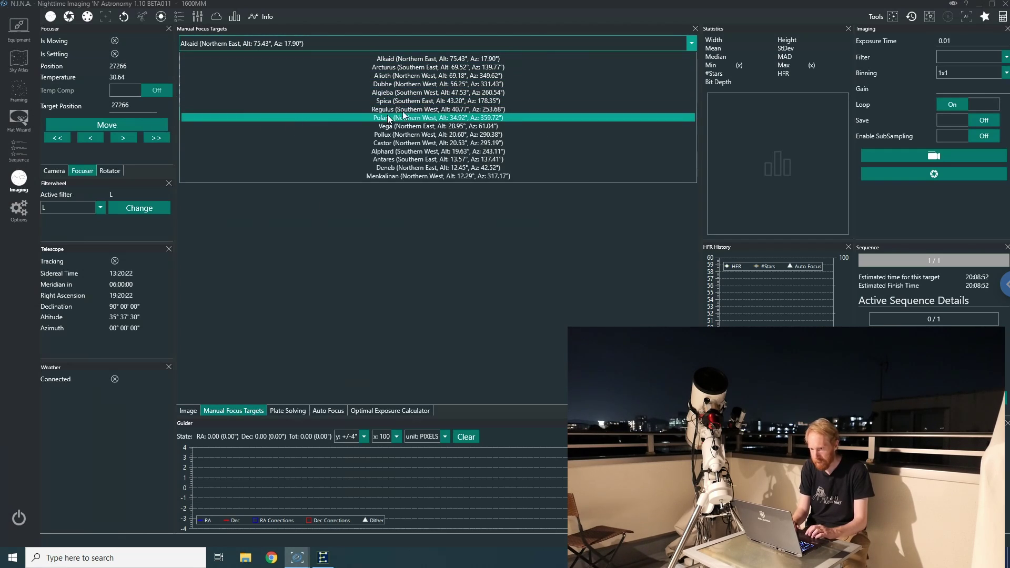
click(425, 110)
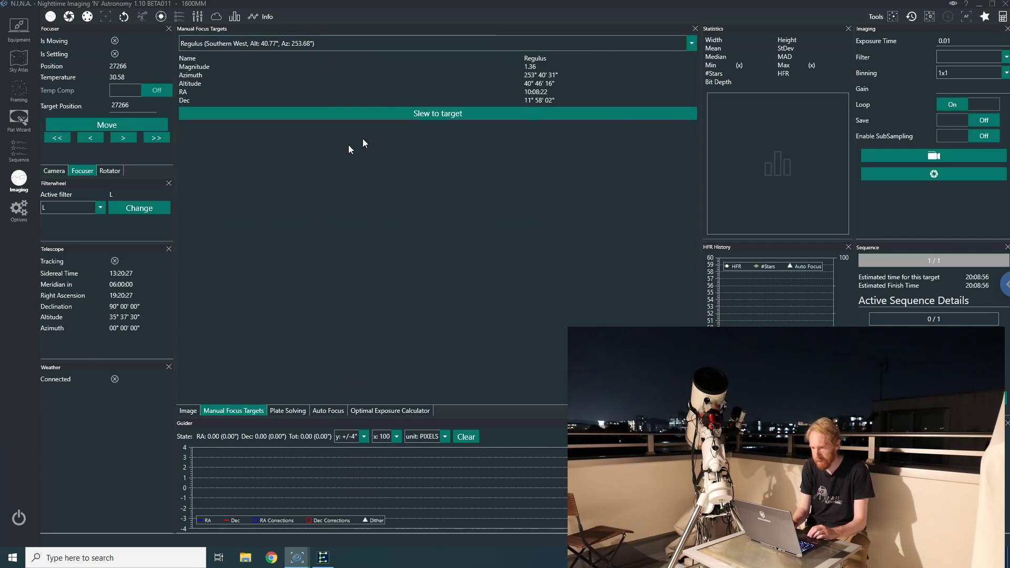
click(323, 558)
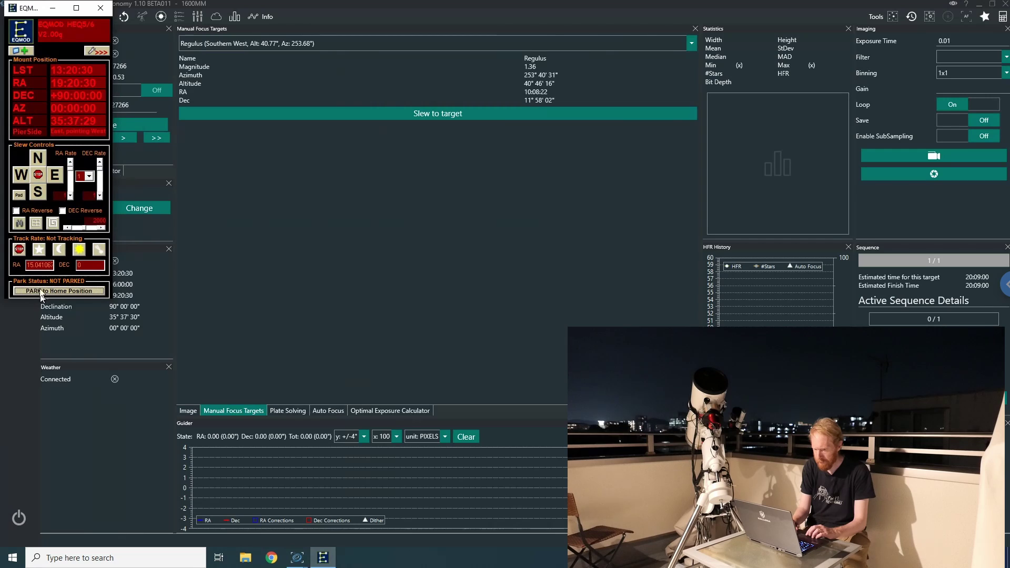
click(466, 112)
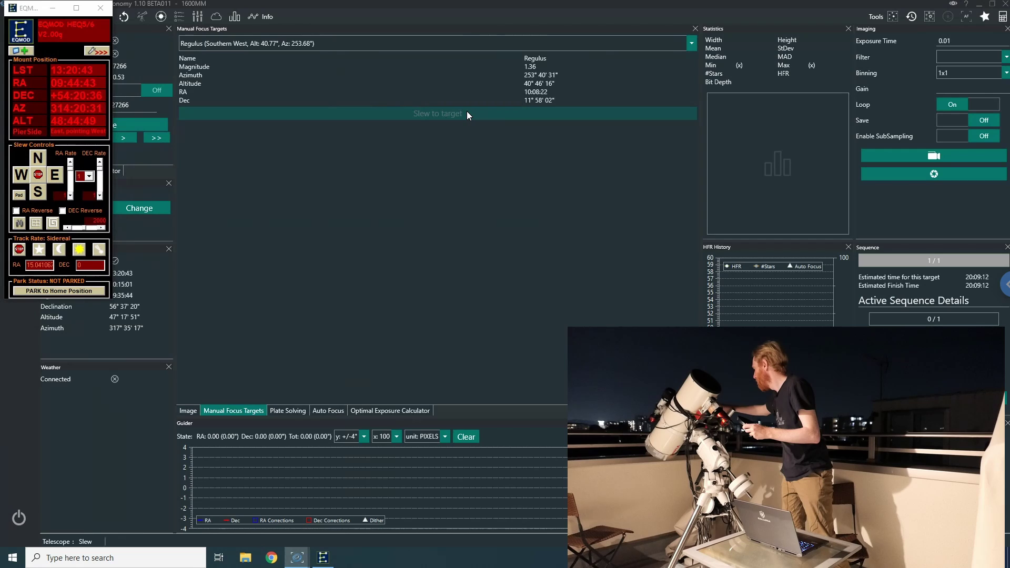
Take looped 5-second exposures, fit the image to the view with auto-stretch on, and stop the capture with Loop turned off
click(910, 173)
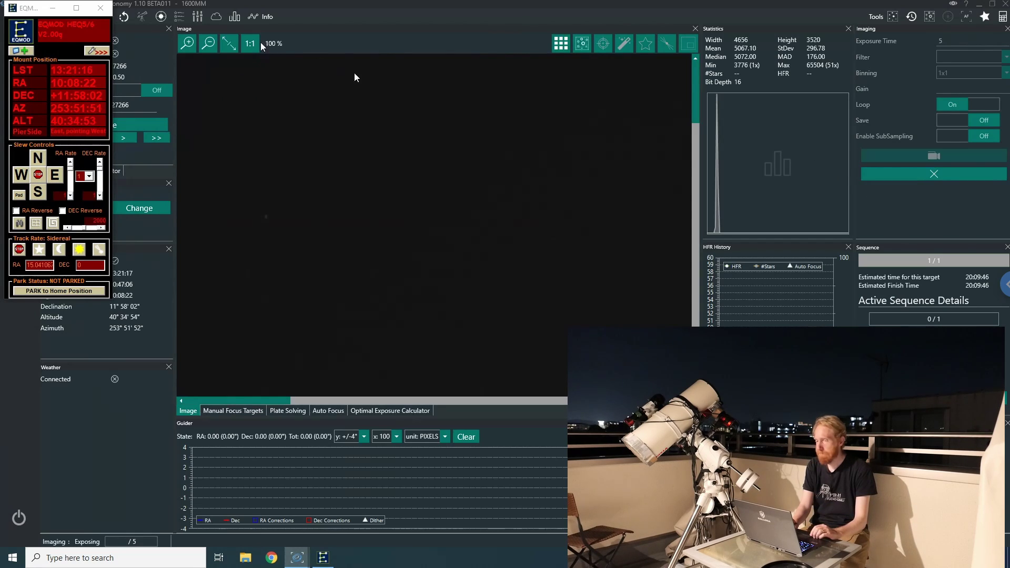
click(233, 46)
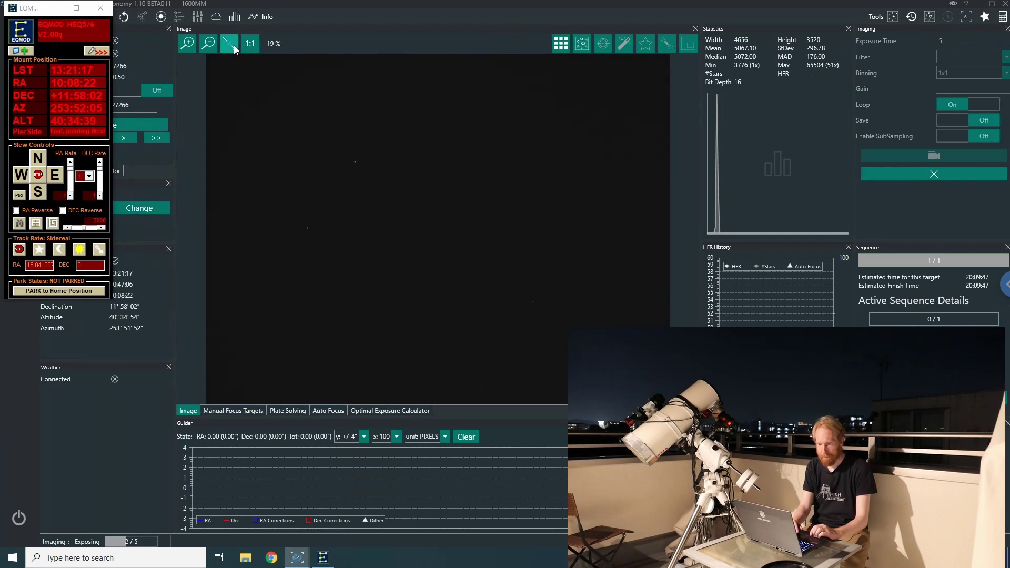
click(622, 46)
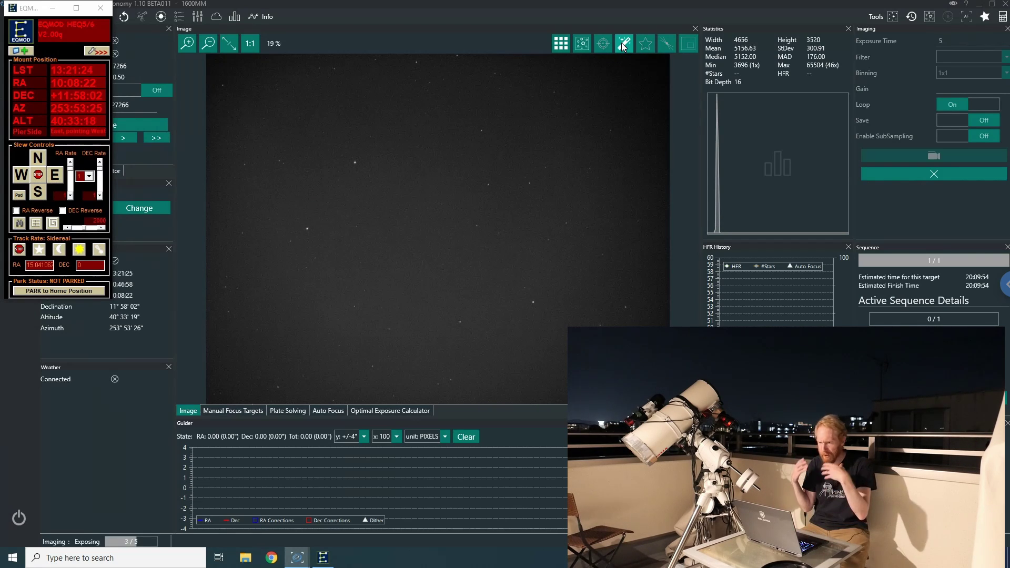
click(980, 171)
click(965, 110)
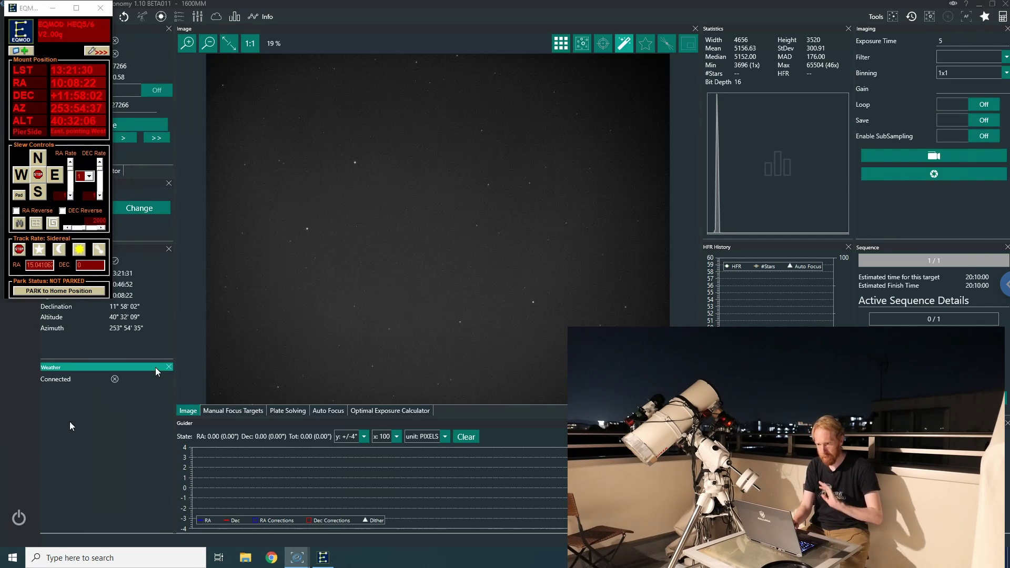
Find and open PHD Guiding 2
click(5, 562)
text(phd2)
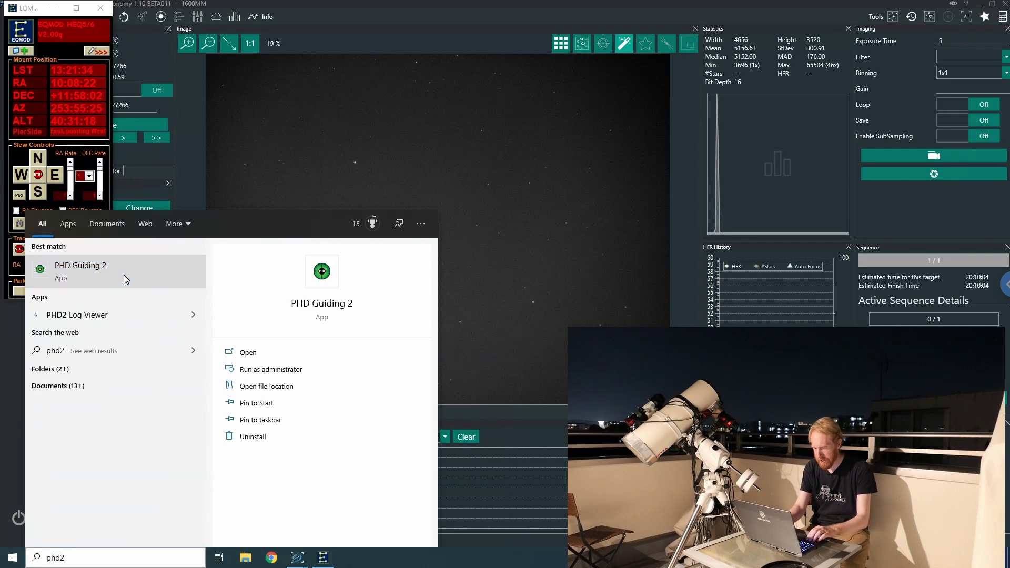
click(125, 275)
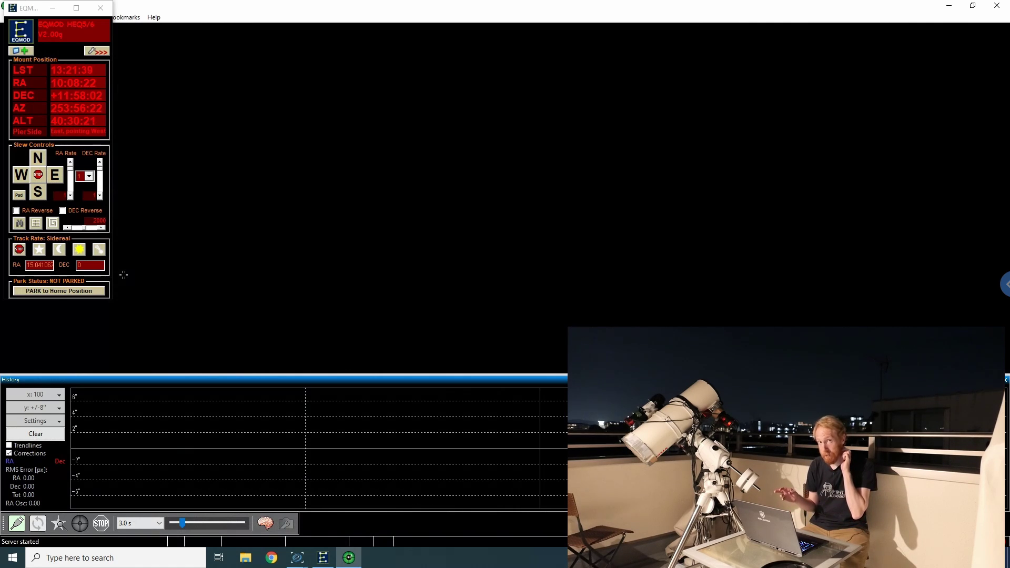
Connect the ZWO ASI178MM guide camera and the EQMOD ASCOM HEQ5/6 mount in the EvoGuide profile, and close the equipment dialog
click(16, 523)
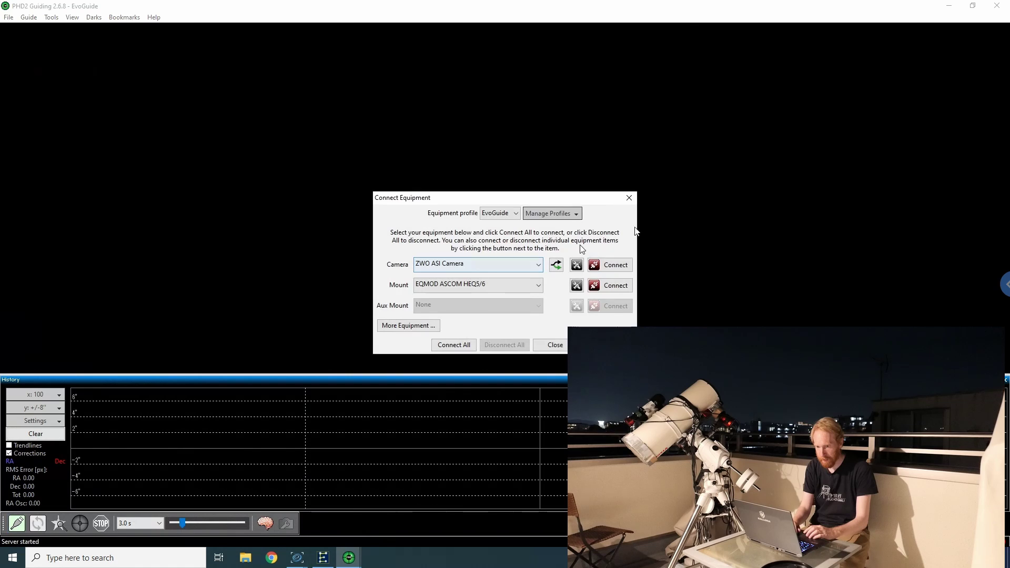
click(538, 264)
click(559, 258)
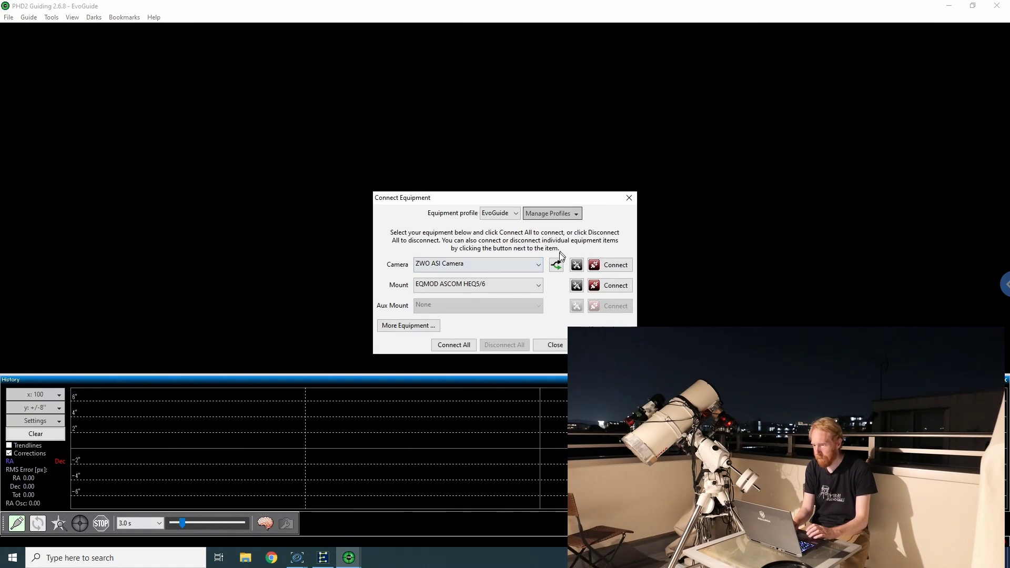
click(557, 265)
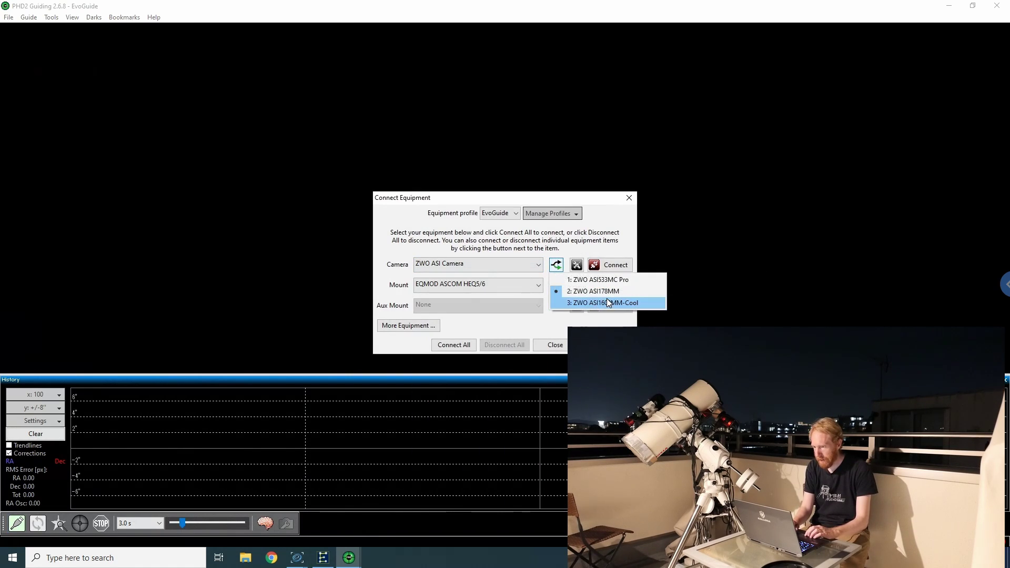
click(611, 230)
click(613, 269)
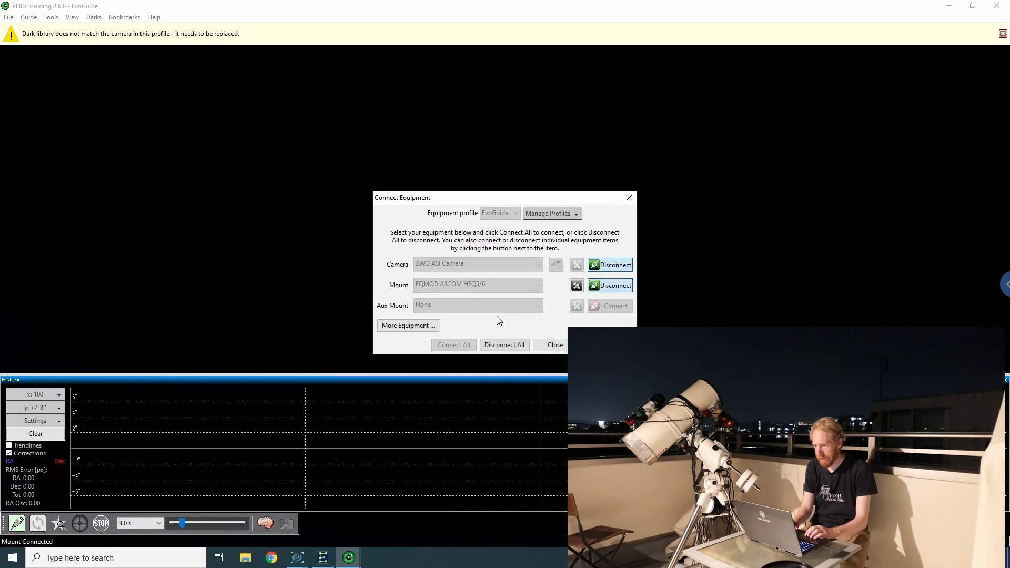
click(555, 346)
Loop guide exposures, select a faint star near the image centre and start guiding with a forced recalibration
click(40, 525)
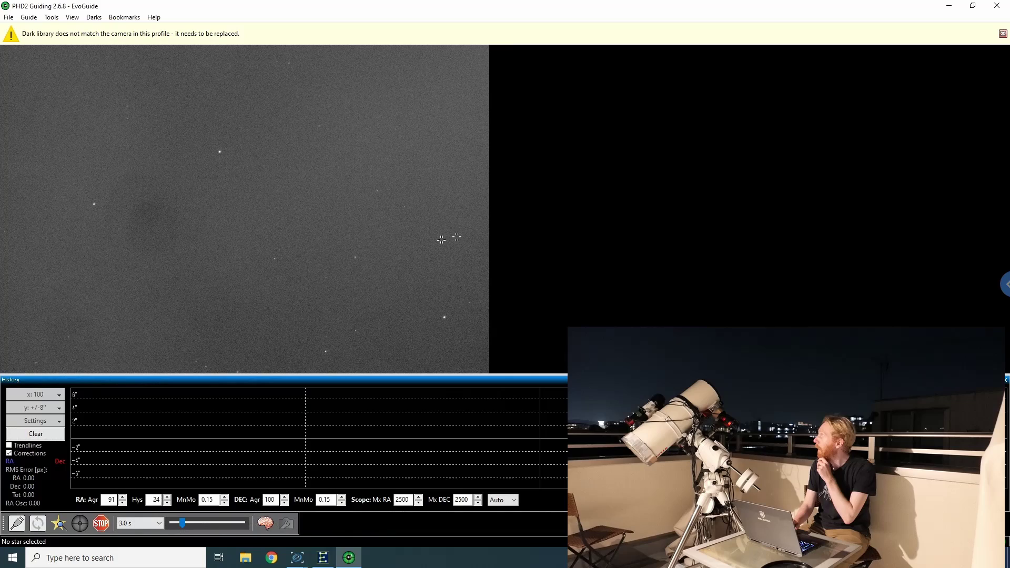
click(356, 260)
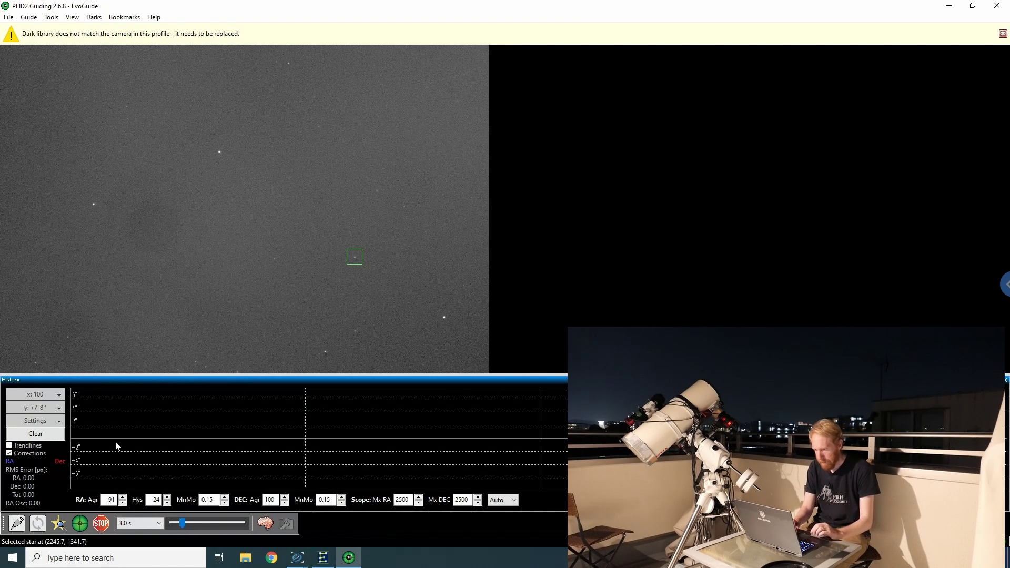
shift+click(80, 523)
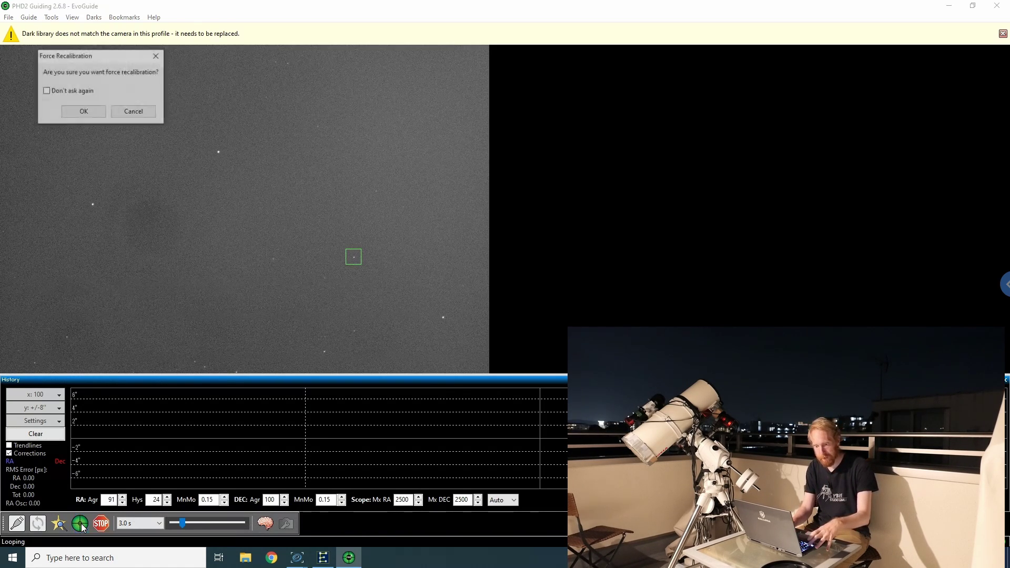
click(89, 115)
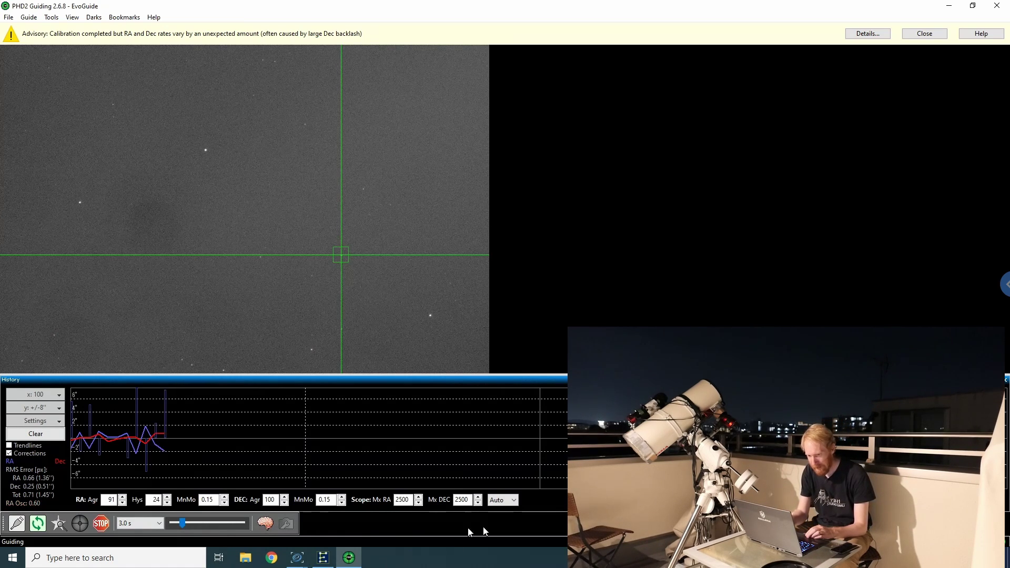
Switch to the 1600MM N.I.N.A. instance and connect Synchronized PHD2 (Experimental) as its guider
mouse_move(300, 561)
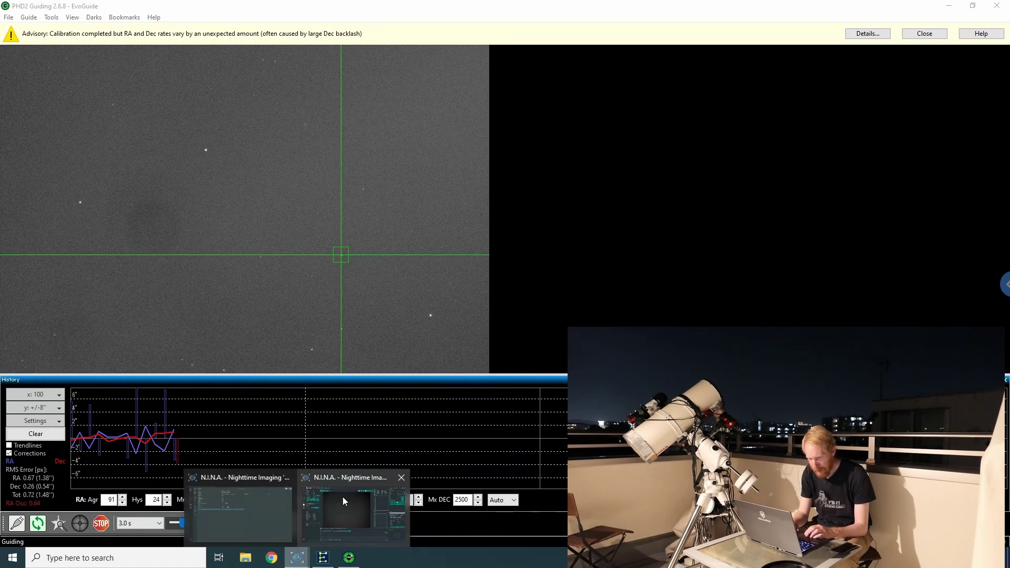
click(342, 497)
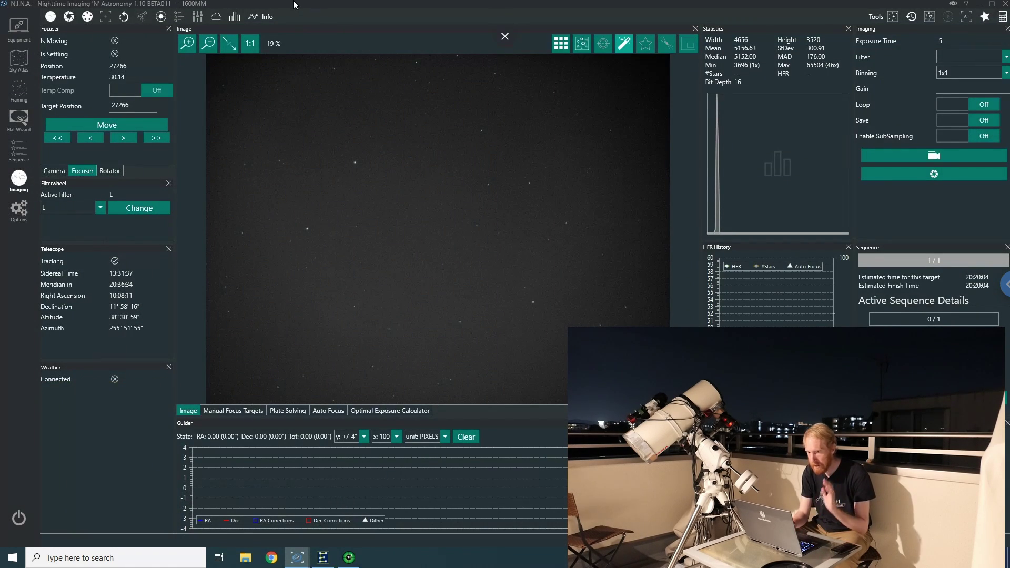
click(19, 26)
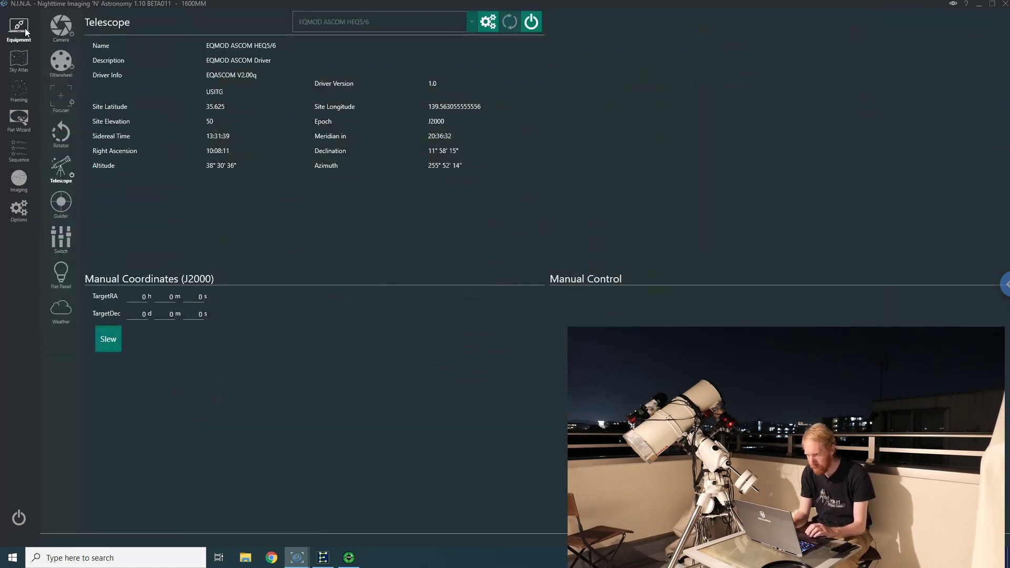
click(61, 208)
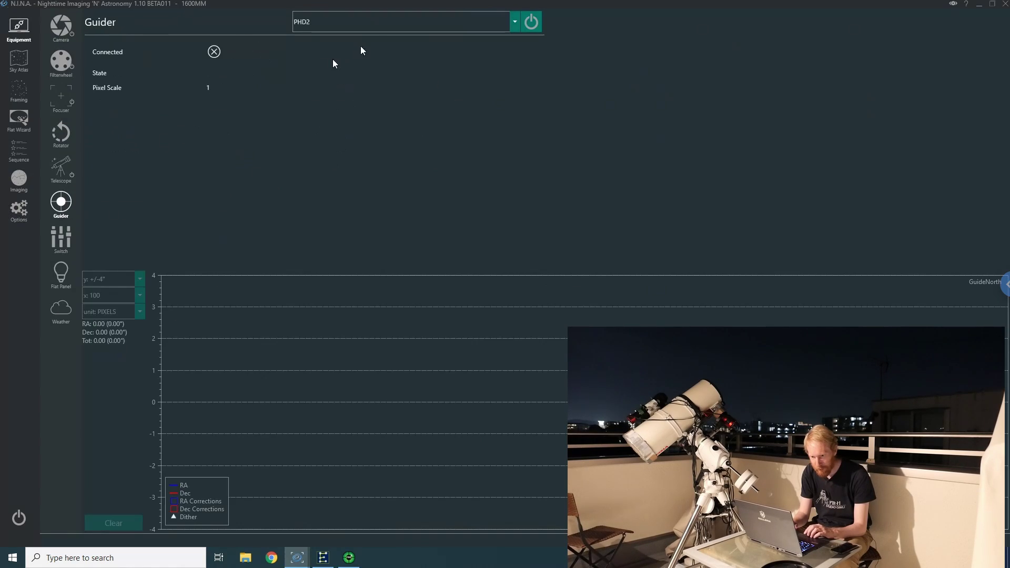
click(390, 28)
click(393, 58)
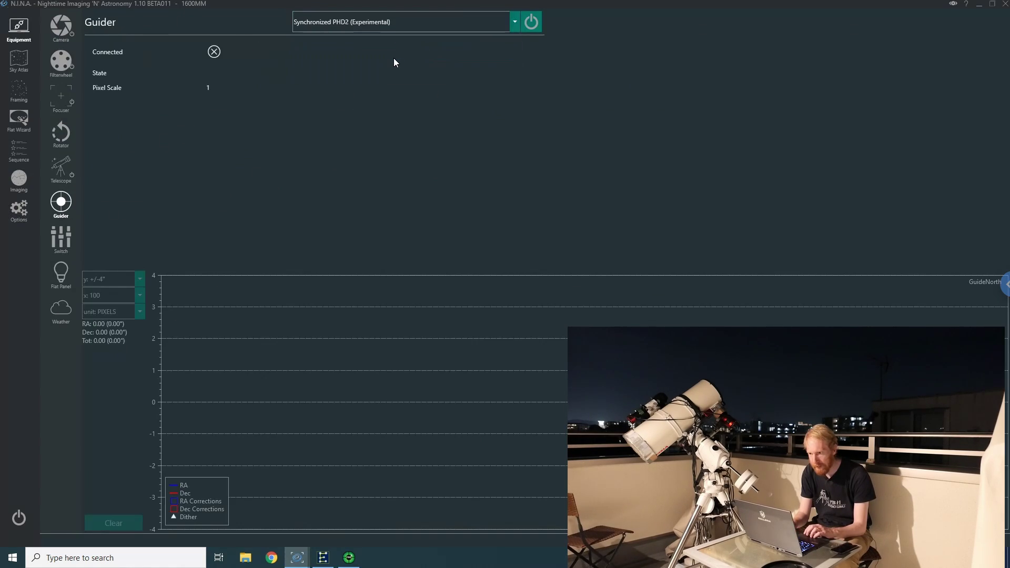
click(530, 24)
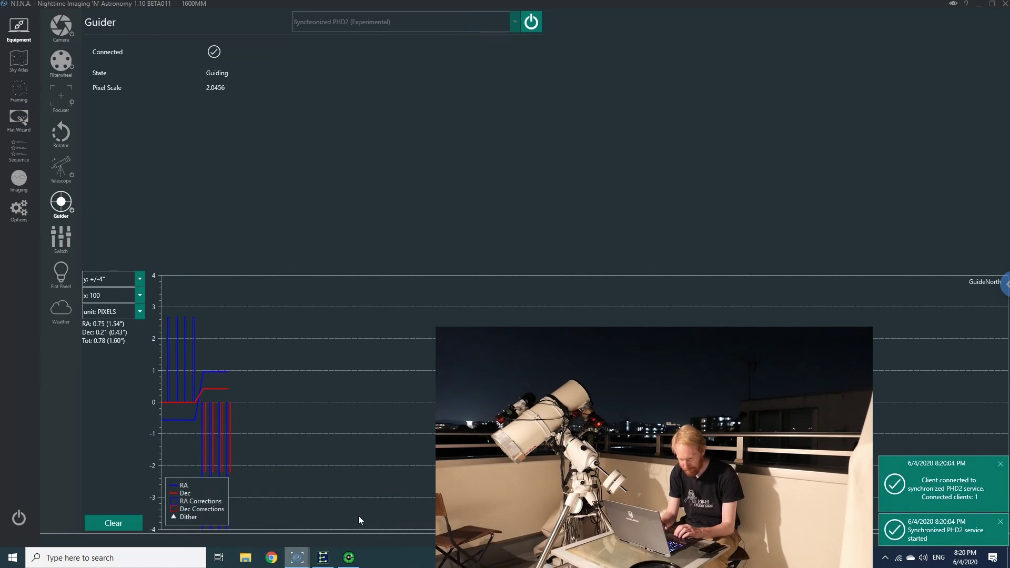
Switch to the ASI533MC Pro+Canon Lens N.I.N.A. instance and connect Synchronized PHD2 (Experimental) as its guider
mouse_move(298, 546)
click(283, 519)
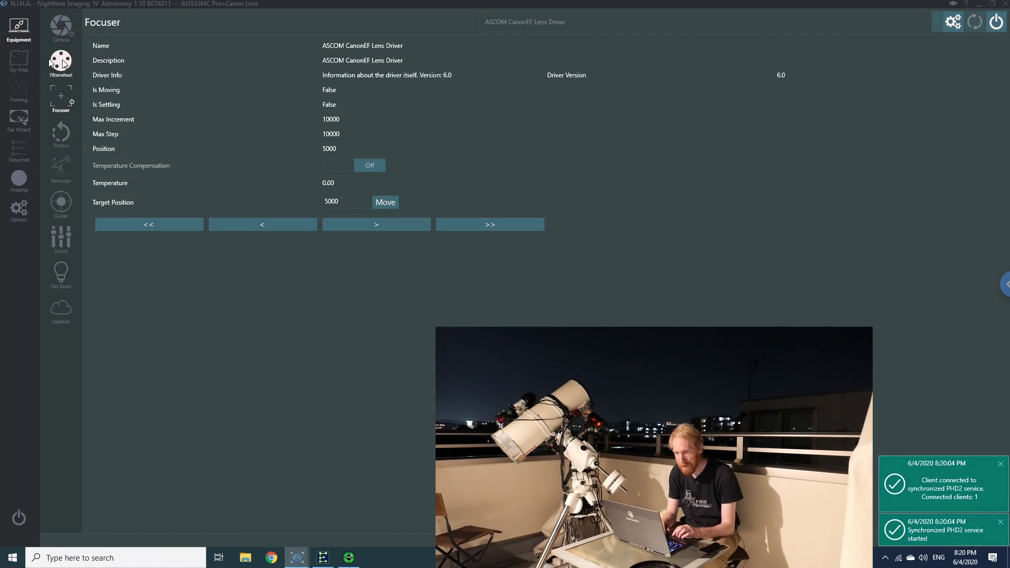
click(65, 200)
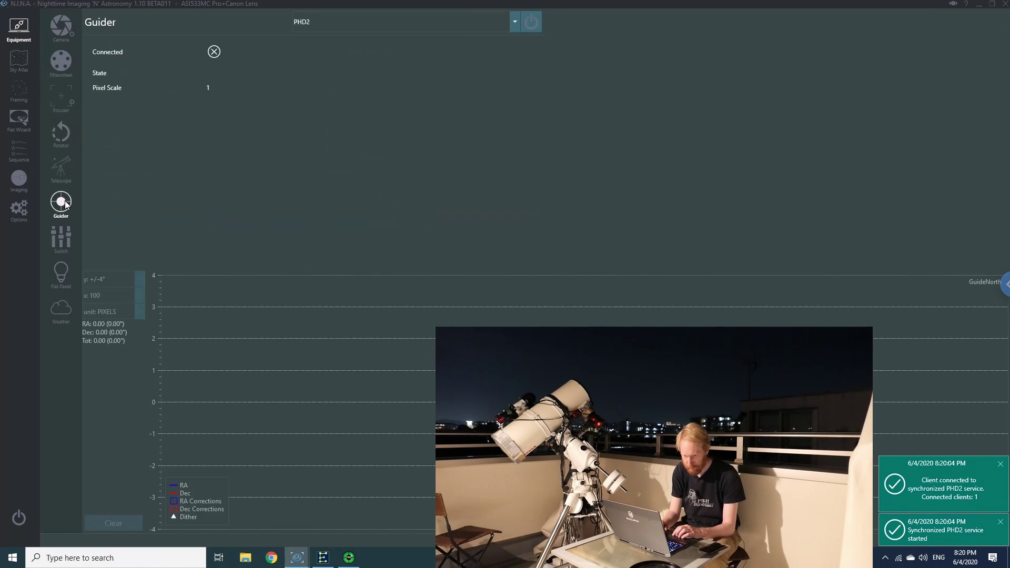
click(495, 21)
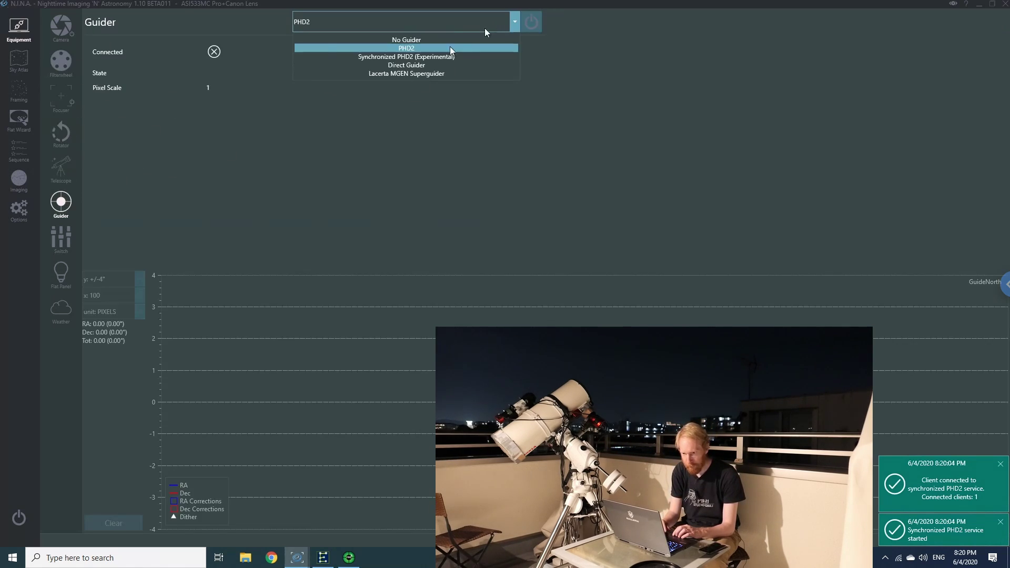
click(401, 57)
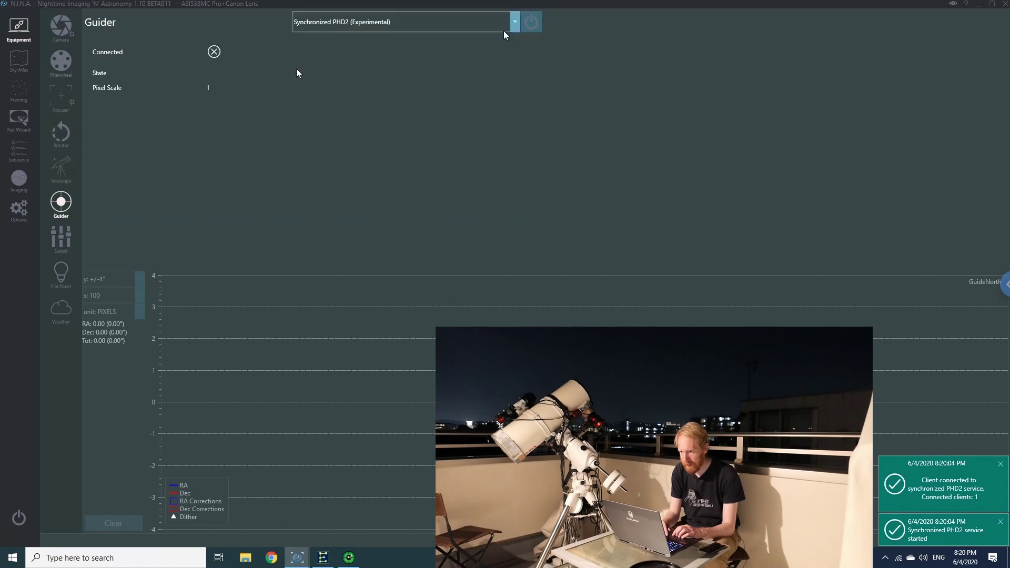
click(533, 22)
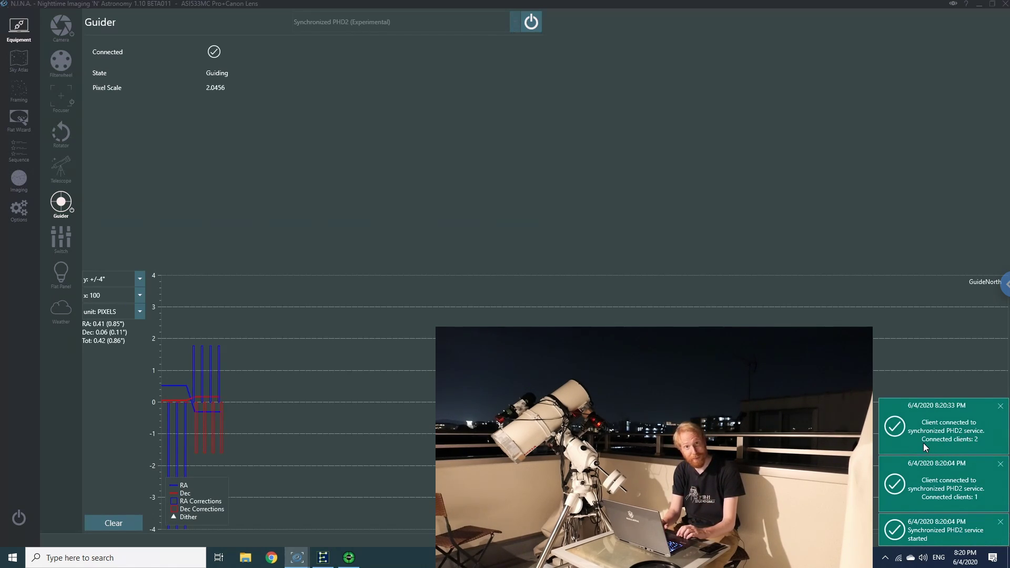
Set up the ASI533MC Pro+Canon Lens sequence with 50 light exposures of 10 seconds and check its autofocus options
click(8, 158)
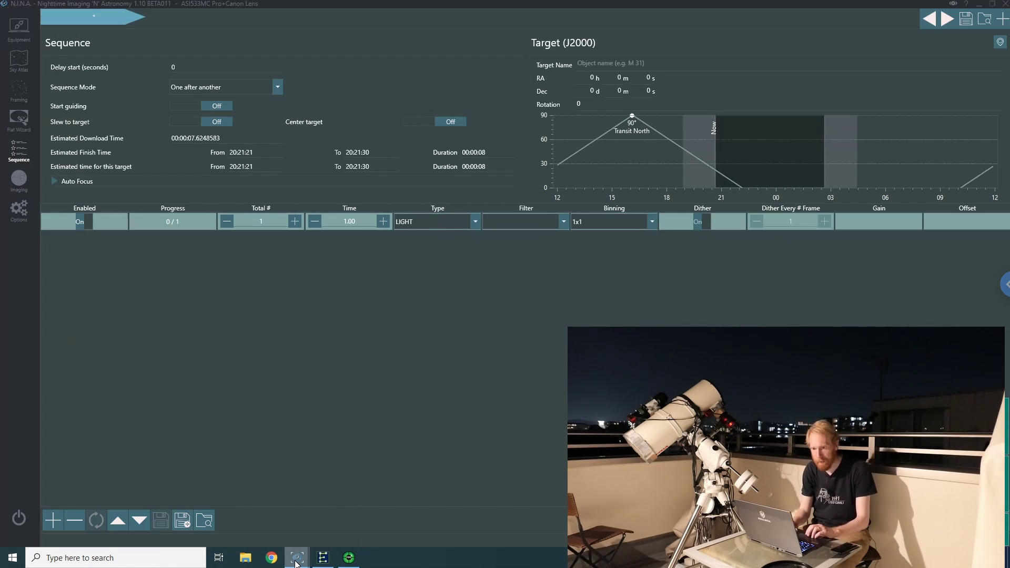
mouse_move(296, 562)
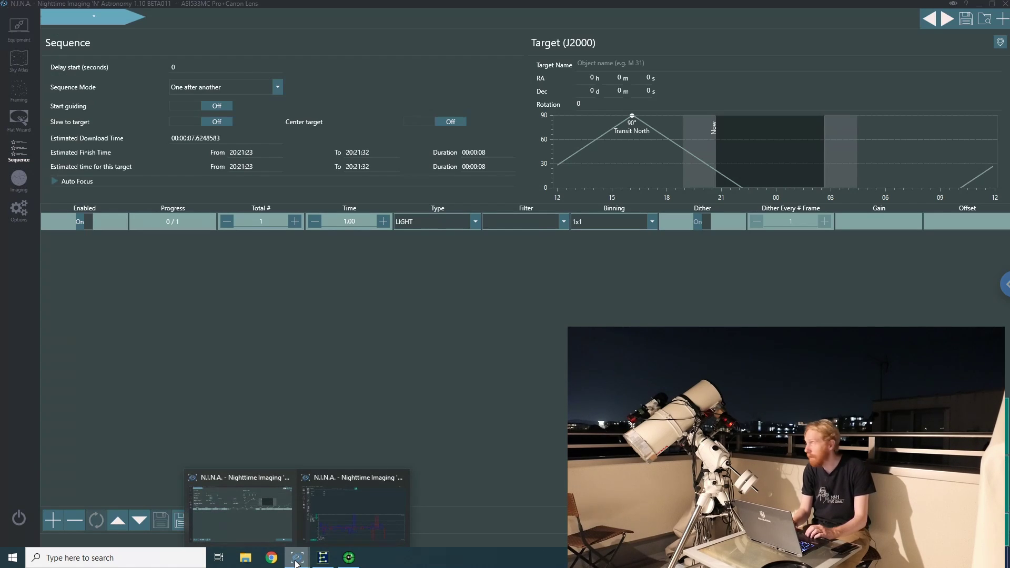
double_click(351, 222)
key(BackSpace)
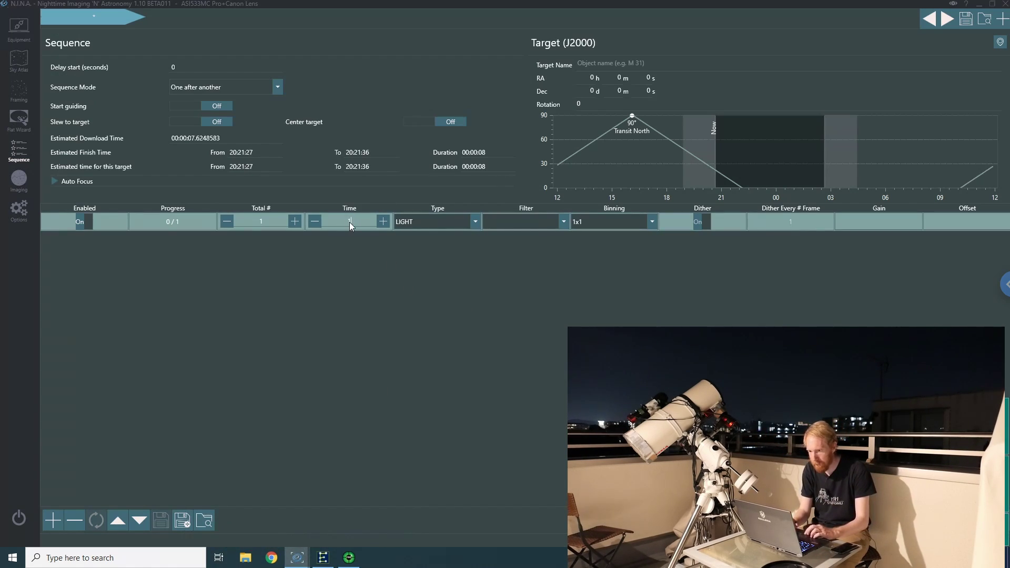
text(10)
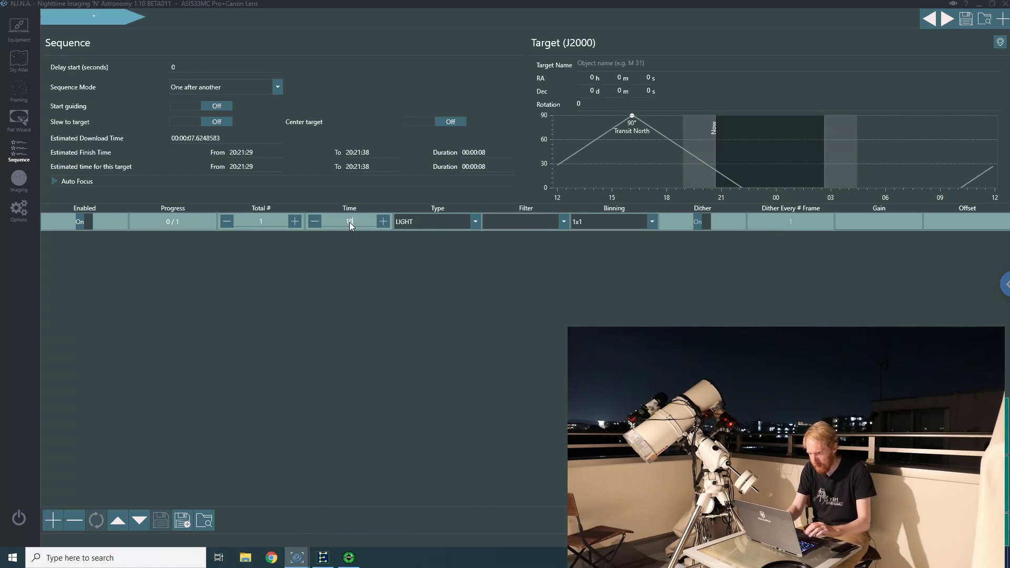
double_click(266, 222)
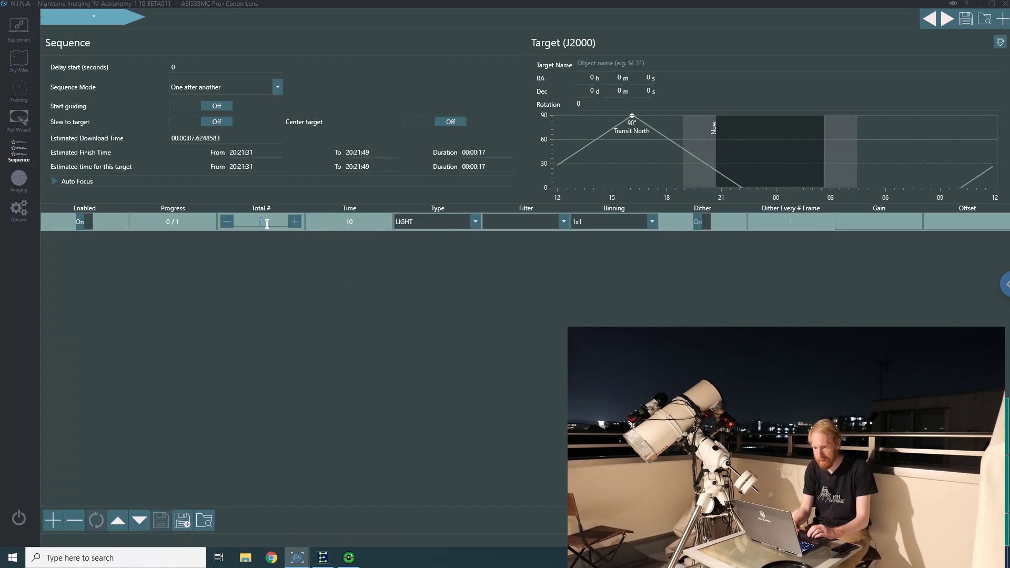
click(545, 224)
click(526, 237)
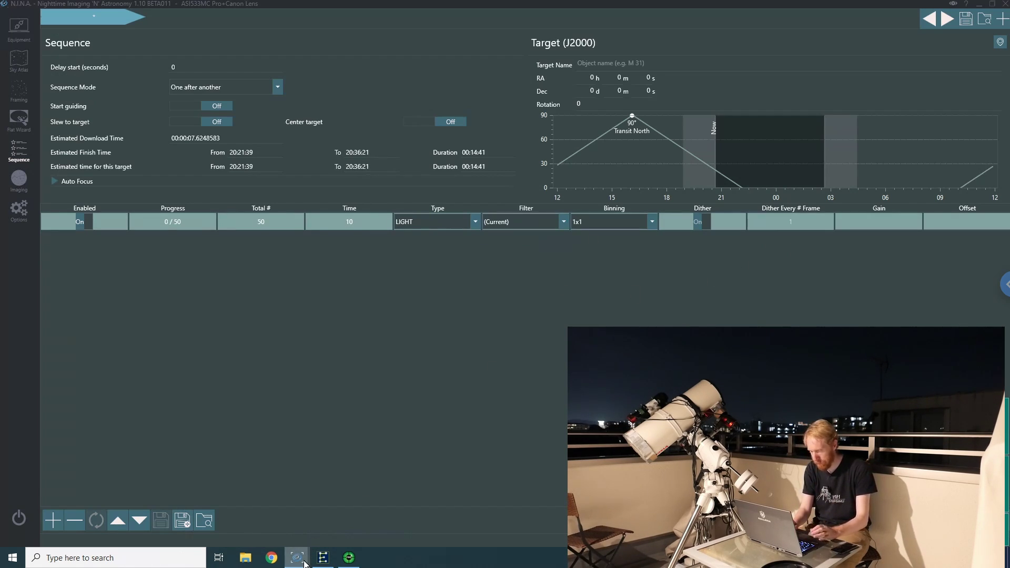
click(78, 183)
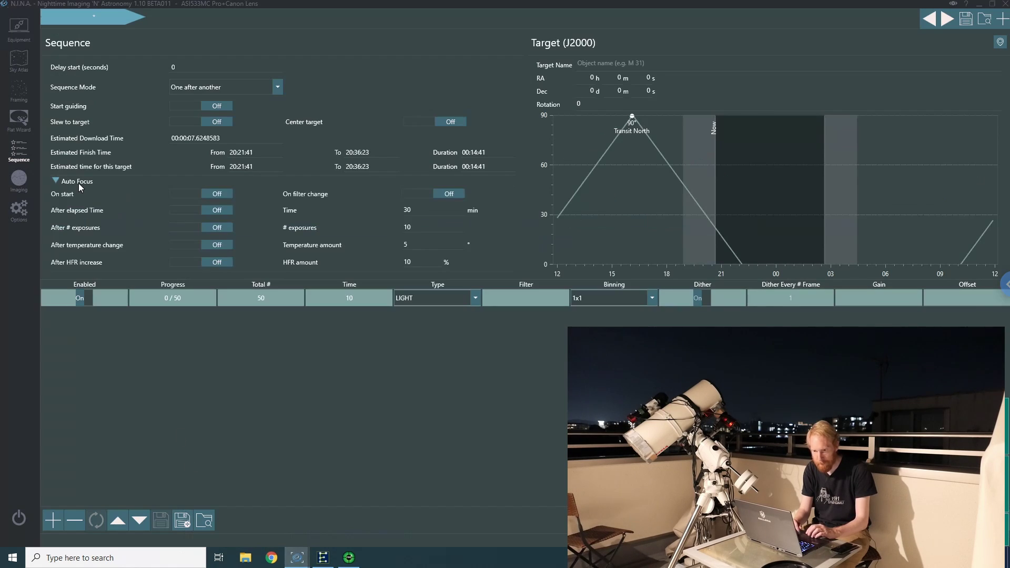
click(78, 183)
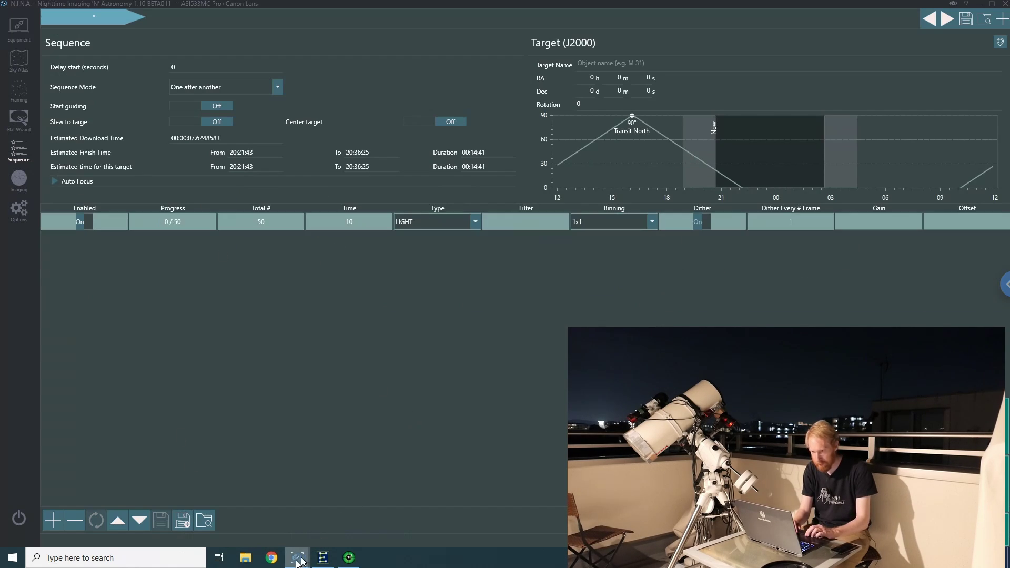
Switch to the 1600MM N.I.N.A. instance and compare its guiding graph with the guiding history in PHD2
mouse_move(299, 559)
click(354, 523)
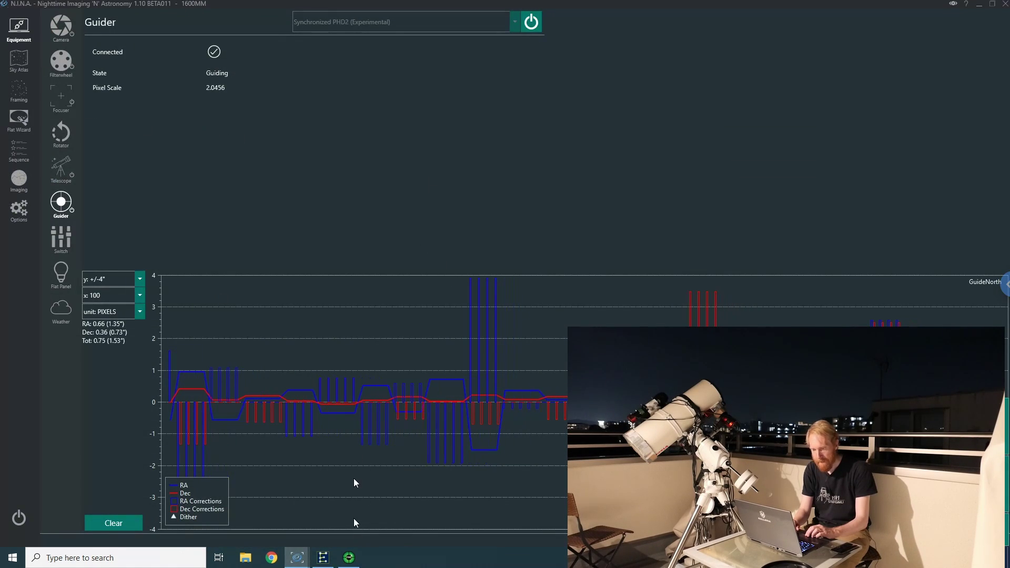
click(348, 556)
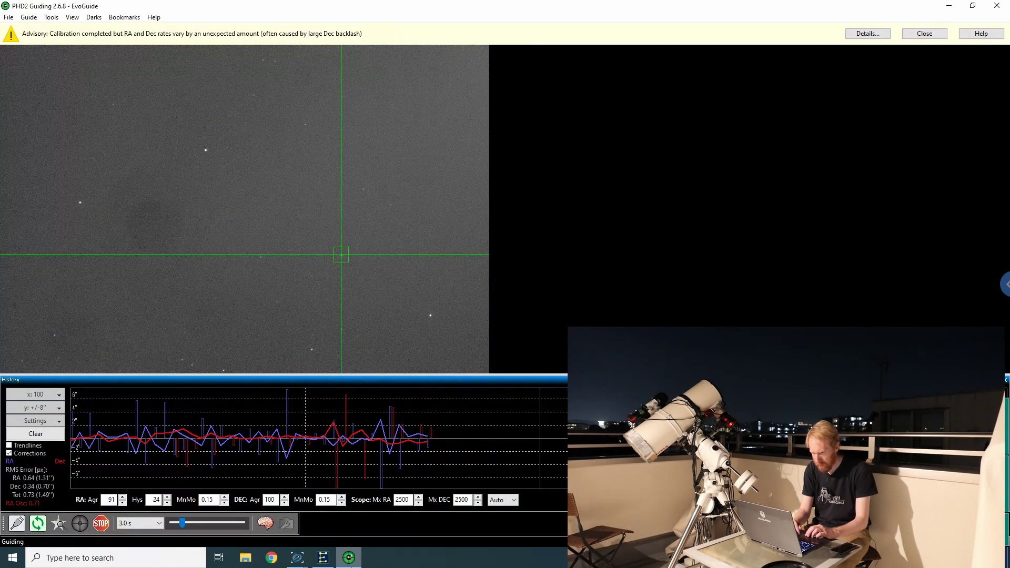
click(349, 556)
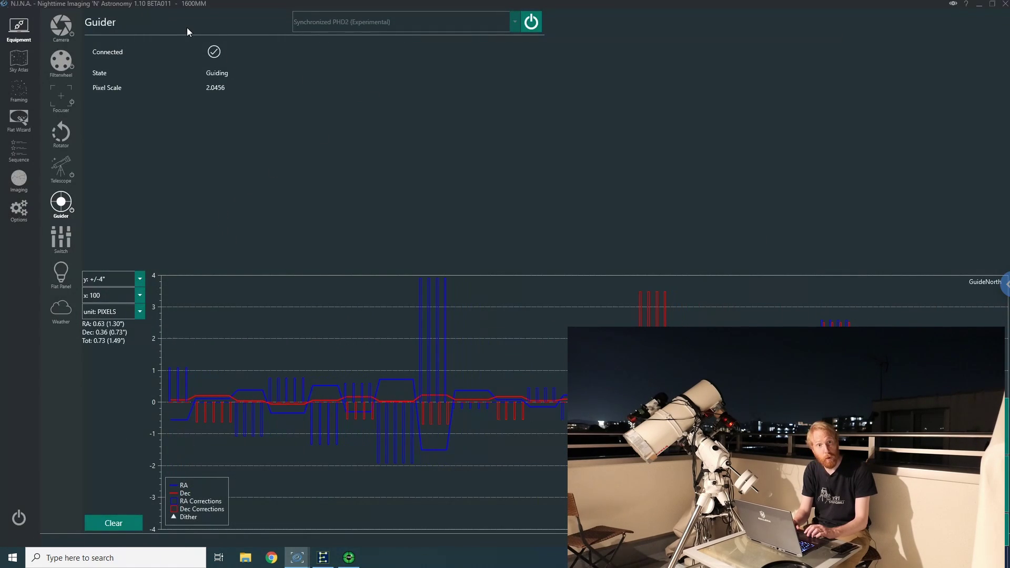
Set up the 1600MM sequence with 50 light exposures of 30 seconds
click(17, 155)
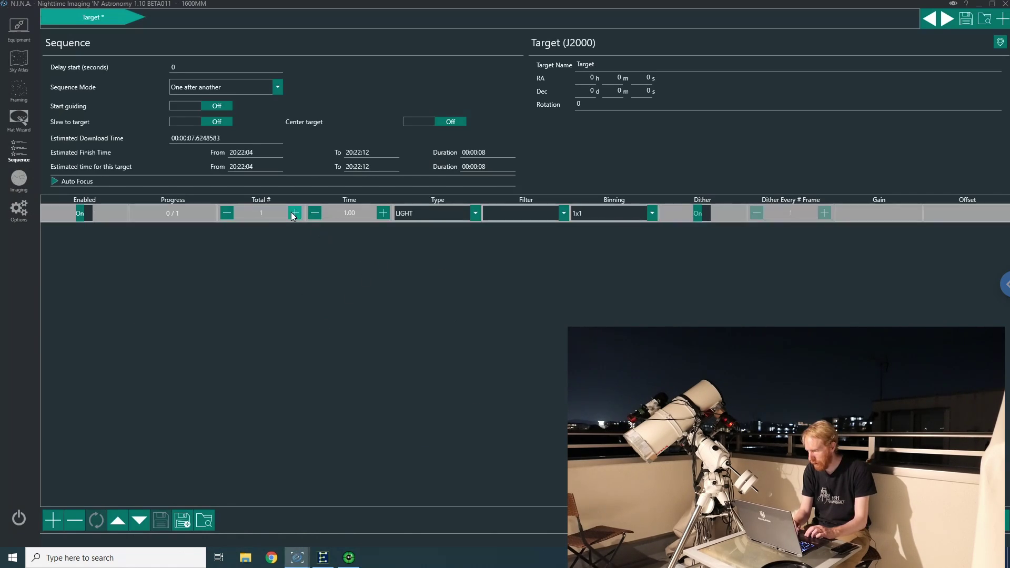
click(367, 210)
key(BackSpace)
key(BackSpace)
key(BackSpace)
key(BackSpace)
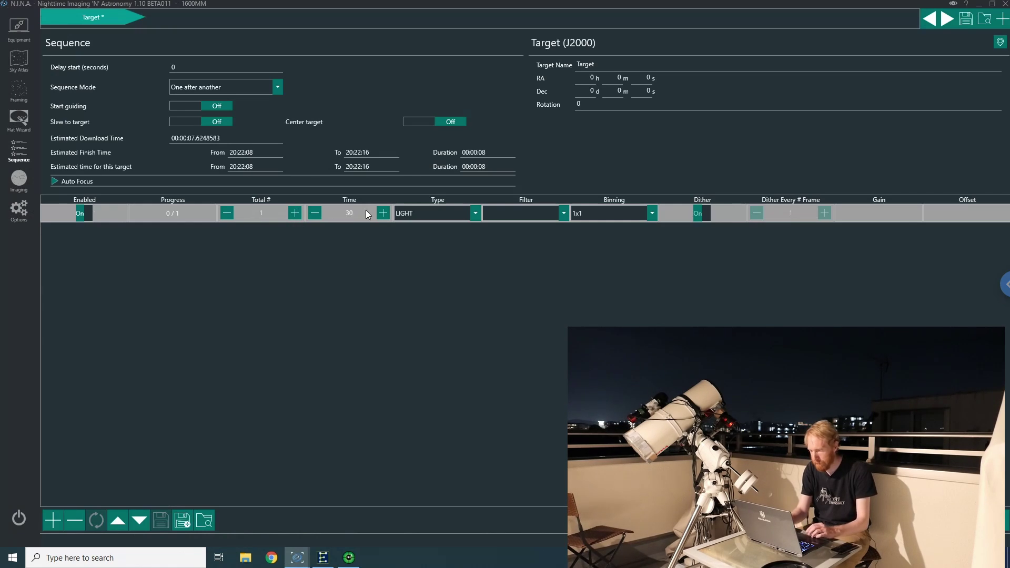
double_click(277, 214)
text(50)
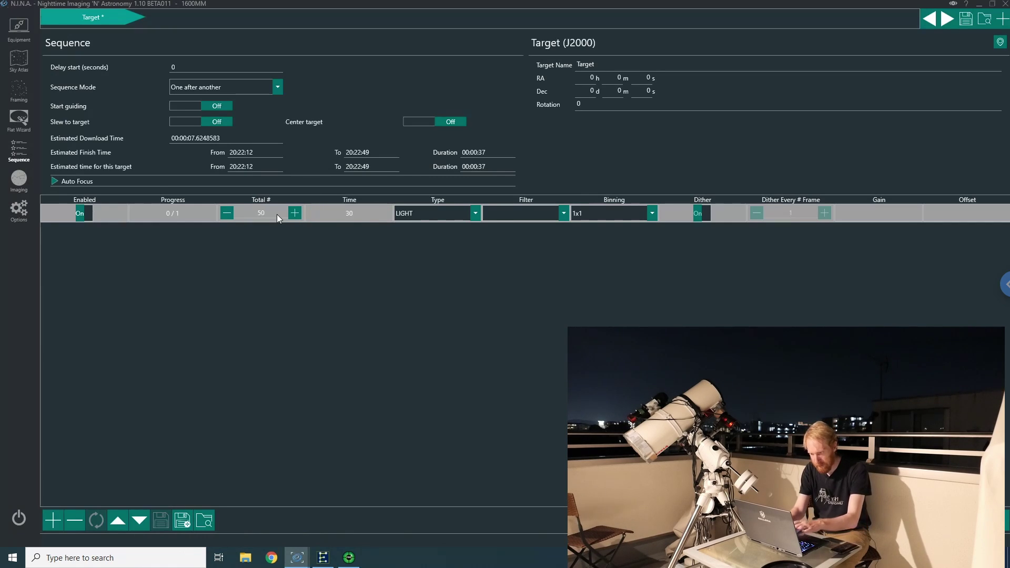
click(197, 218)
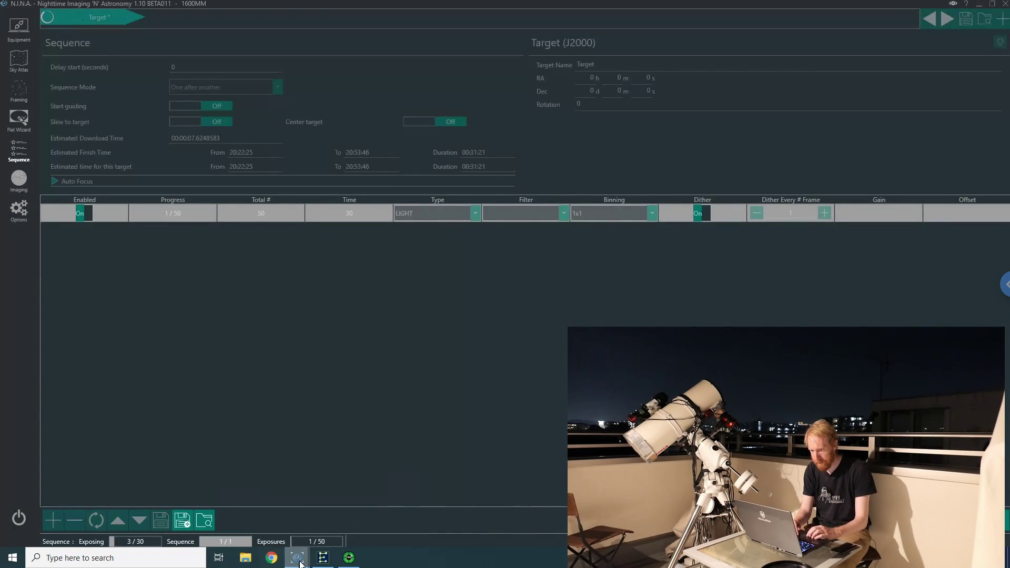
Switch to the ASI533MC Pro+Canon Lens instance and try to start its sequence without camera cooling
mouse_move(296, 557)
click(257, 531)
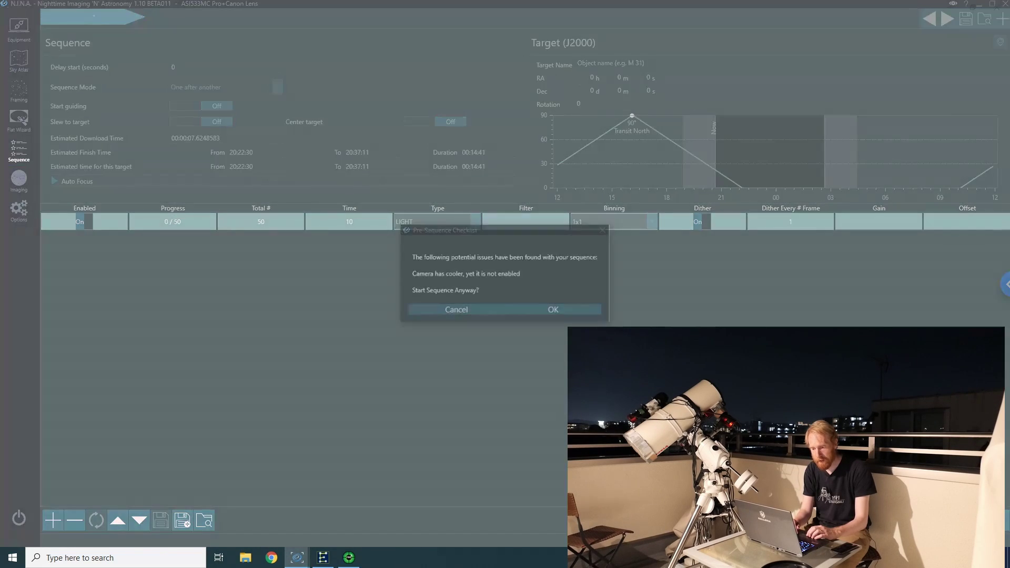
click(551, 313)
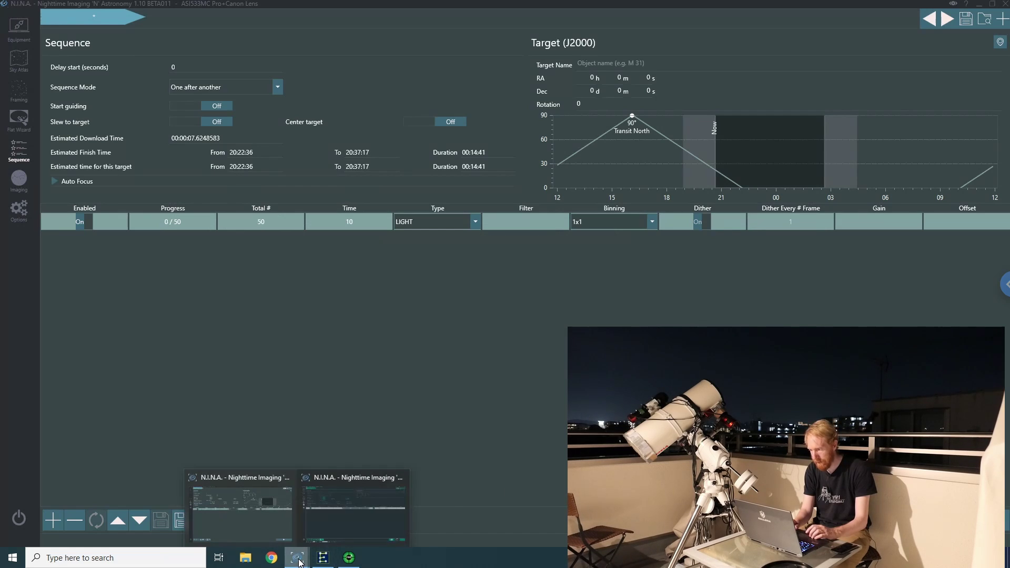
Switch to the 1600MM instance, stop its running sequence and reset its progress
mouse_move(309, 554)
click(345, 514)
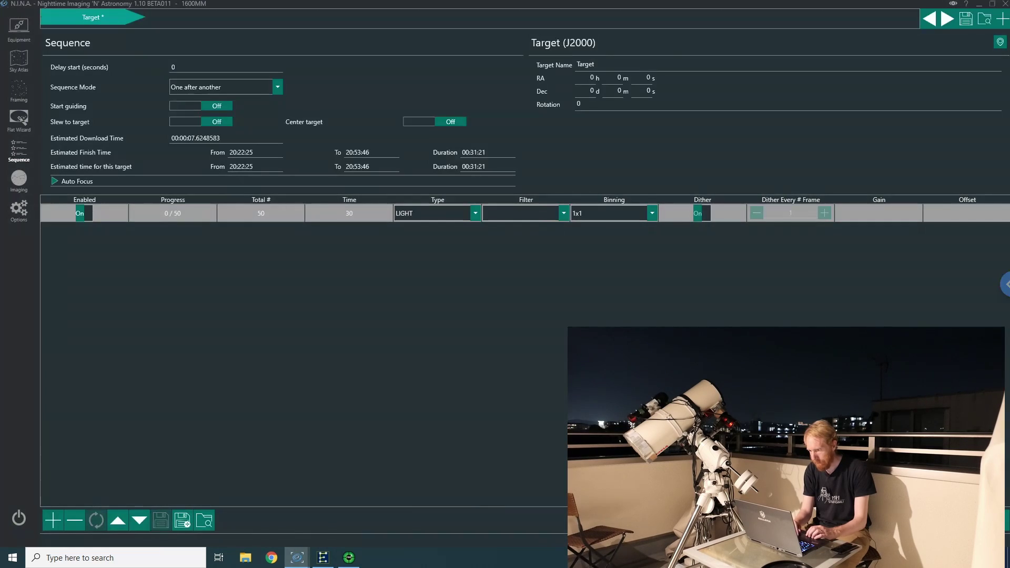
mouse_move(297, 555)
click(349, 526)
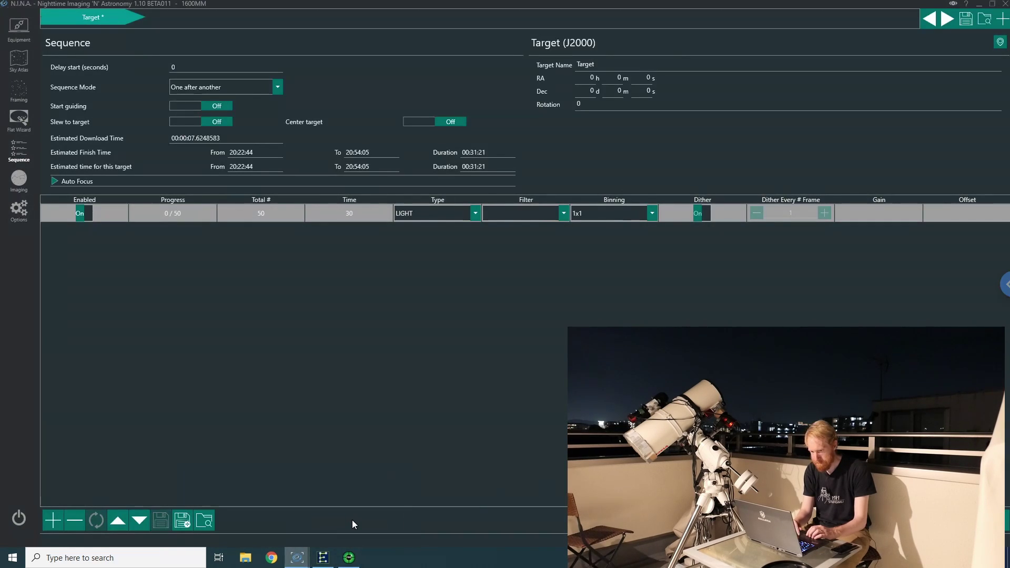
In the ASI533MC Pro+Canon Lens instance, set the image file path in the imaging options to C:\NINA\
click(263, 526)
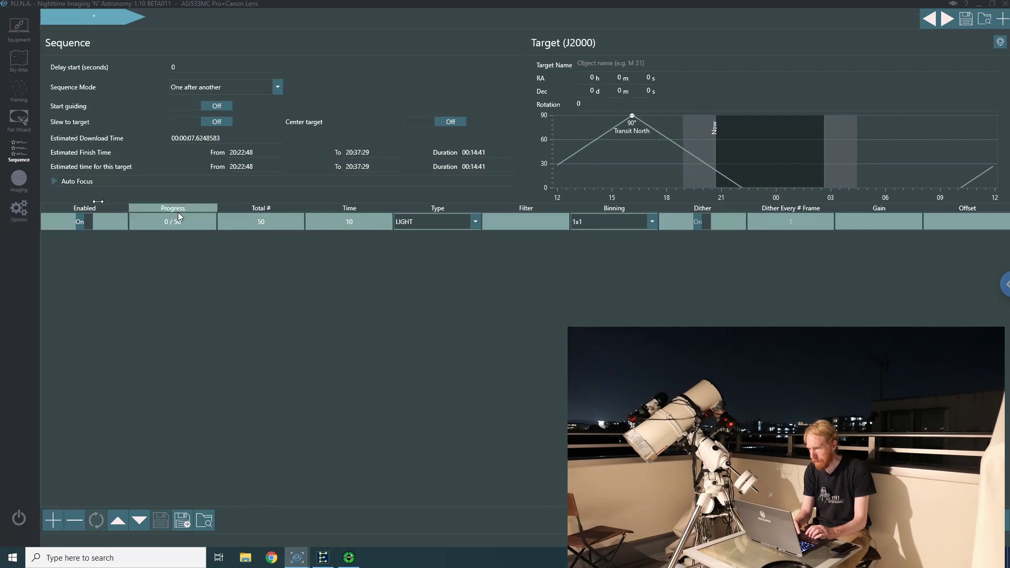
click(26, 211)
click(59, 20)
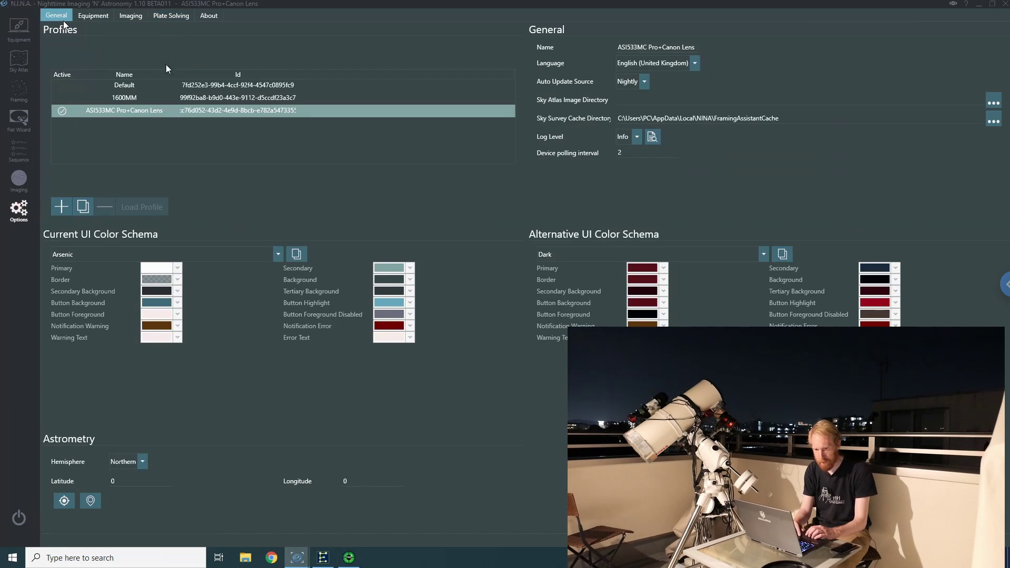
click(127, 16)
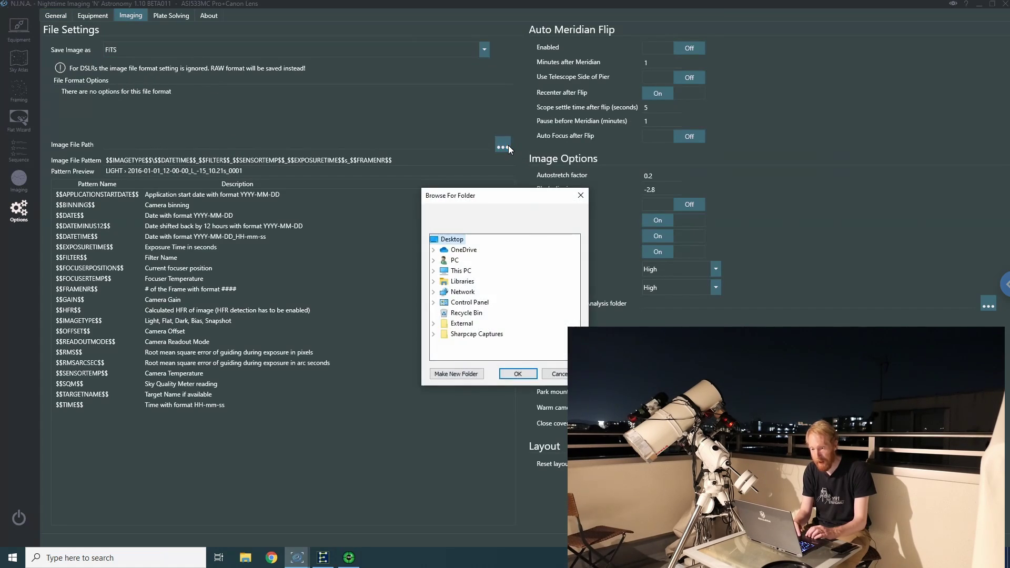
click(518, 375)
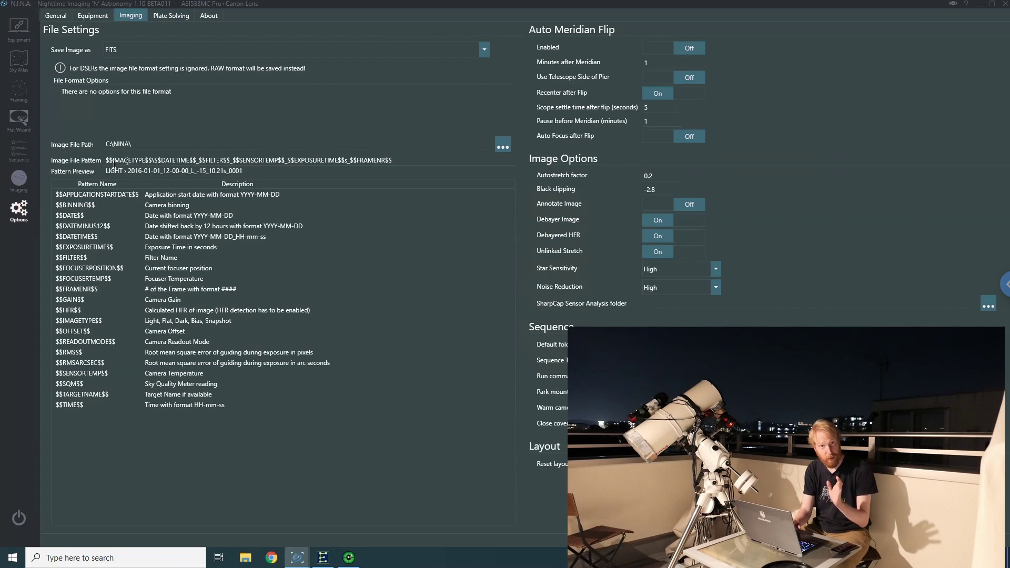
Add an OSC\ folder at the beginning of the ASI533MC instance's image file pattern
click(185, 227)
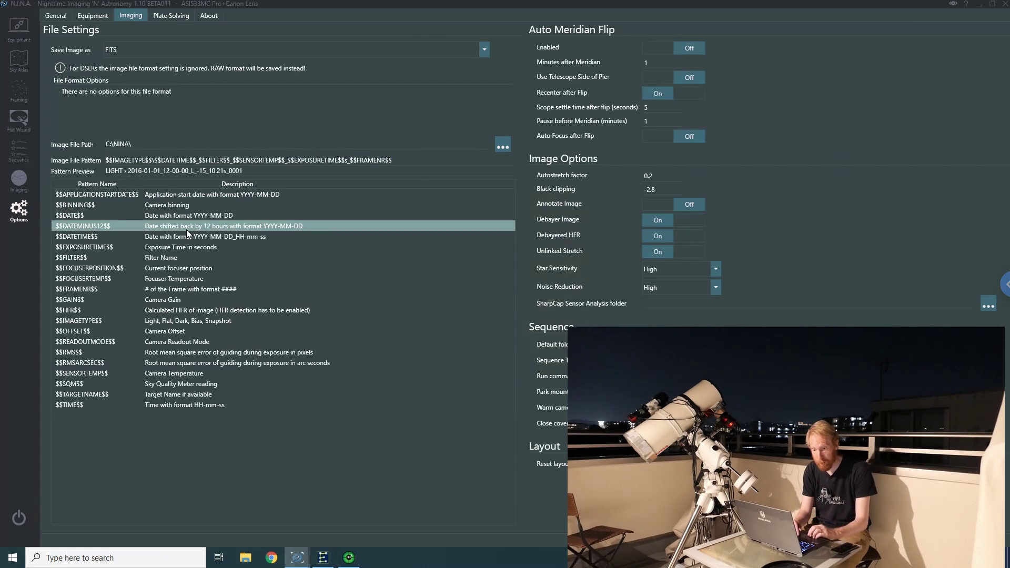
text(OSC)
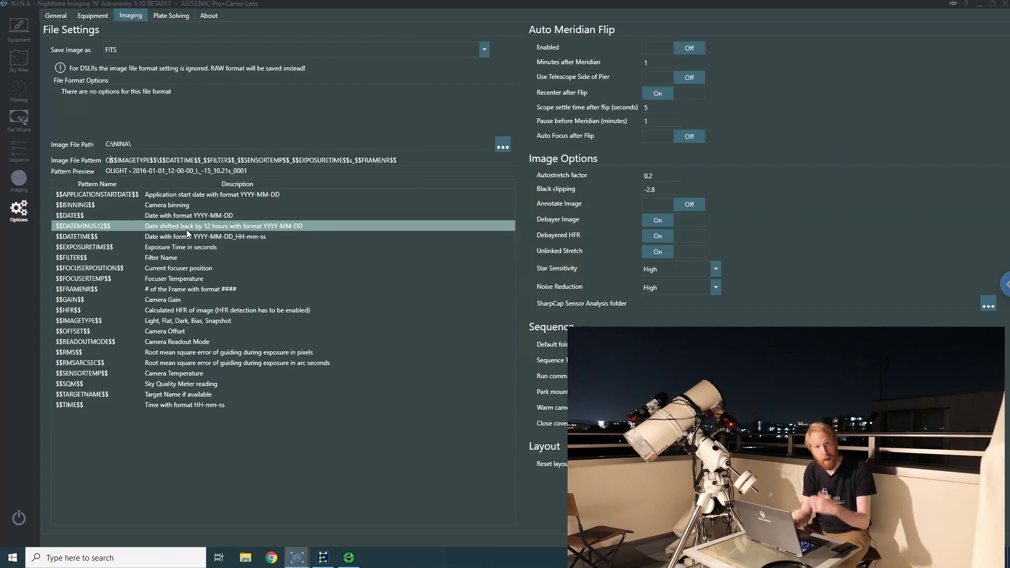
text(\)
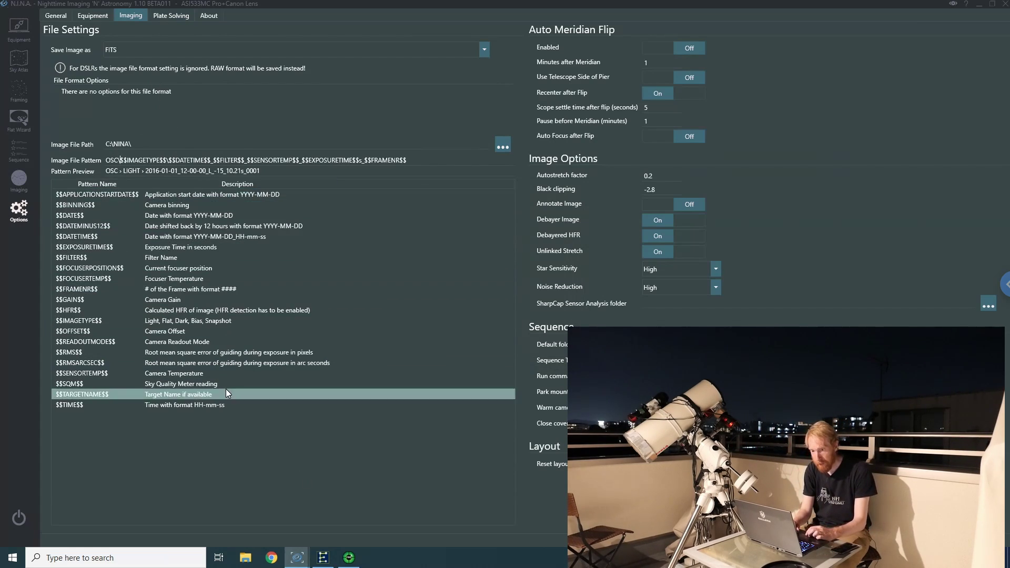
Switch to the 1600MM instance and add a MONO\ folder at the beginning of its image file pattern
mouse_move(297, 557)
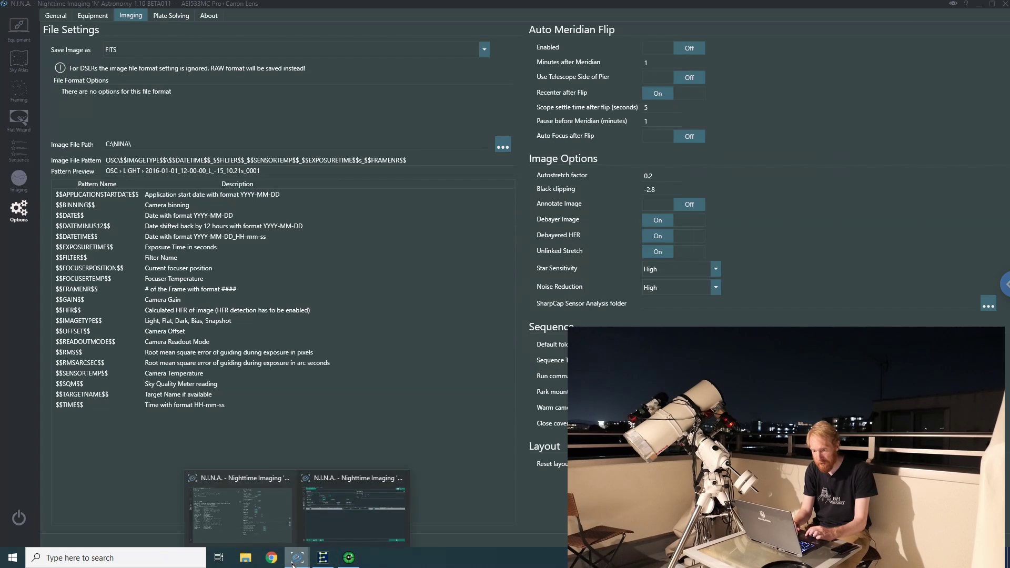
click(344, 512)
click(13, 210)
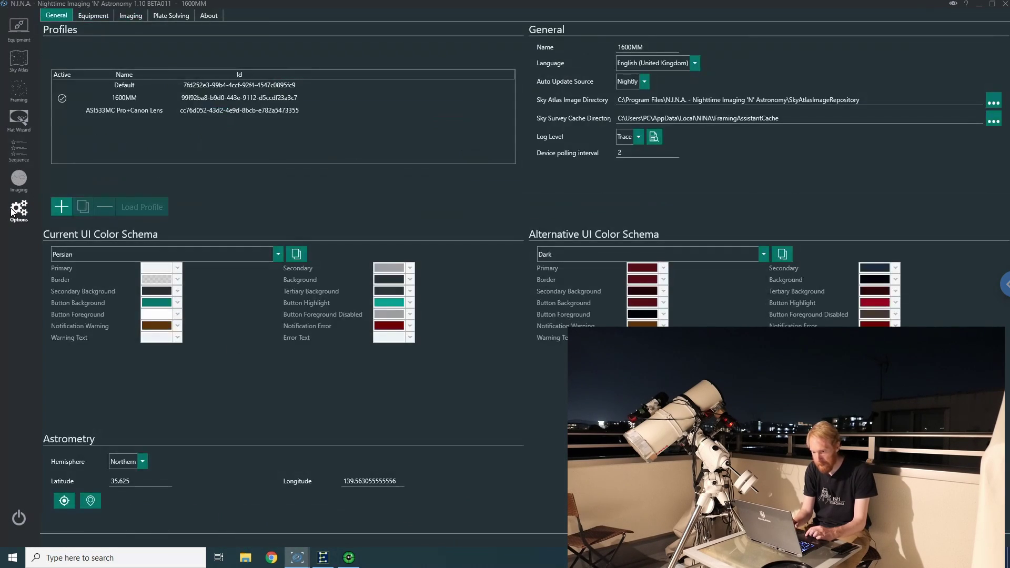
click(96, 15)
click(134, 16)
triple_click(106, 159)
click(107, 159)
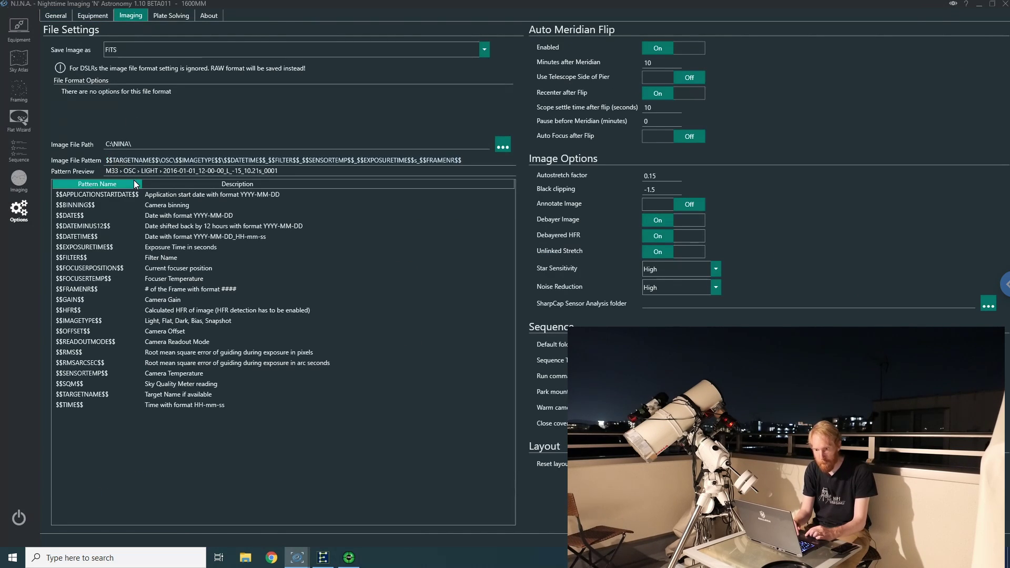
text(MONO)
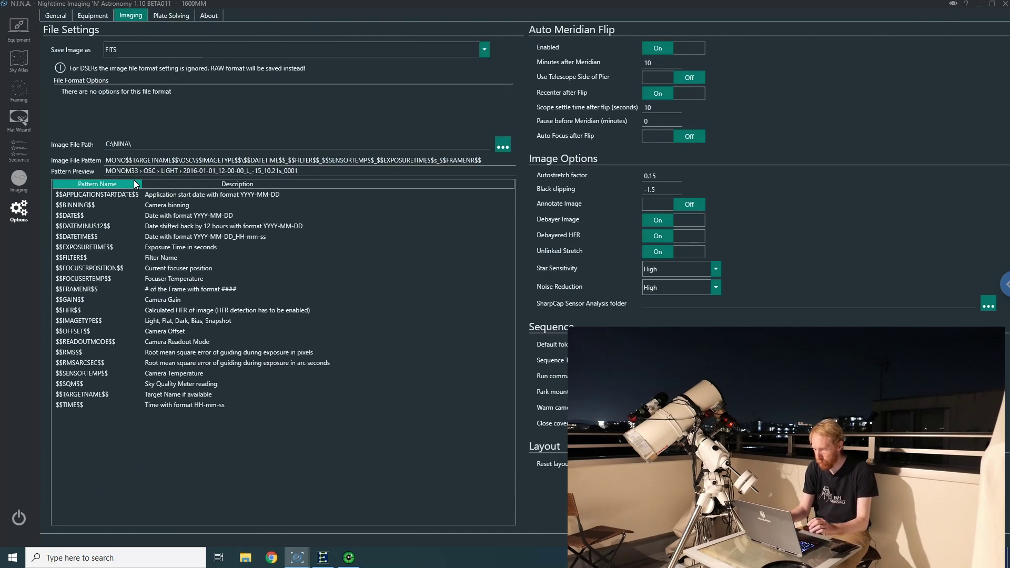
text(\)
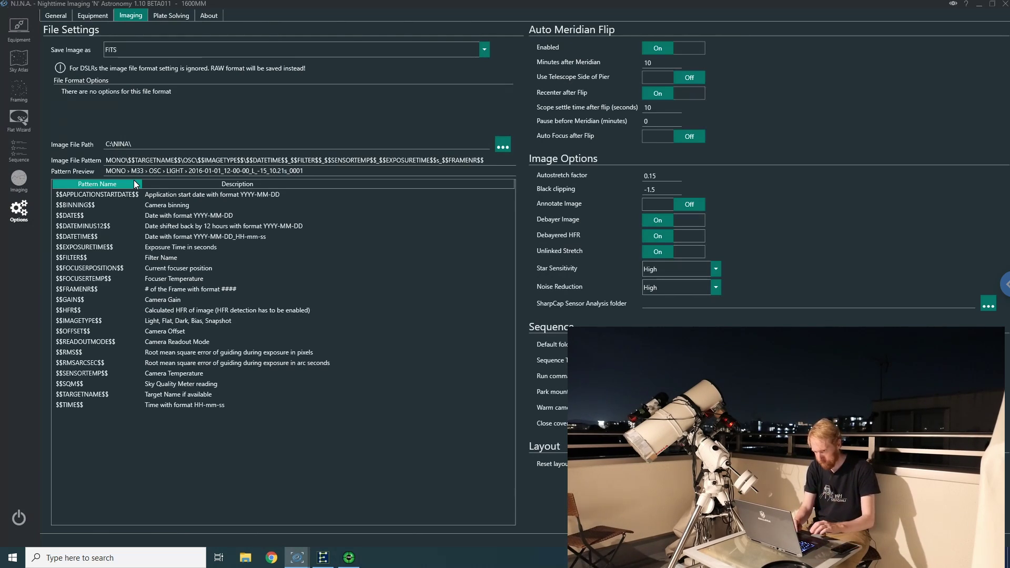
Return to the 1600MM instance's sequence and start it, accepting the pre-sequence checklist
click(19, 151)
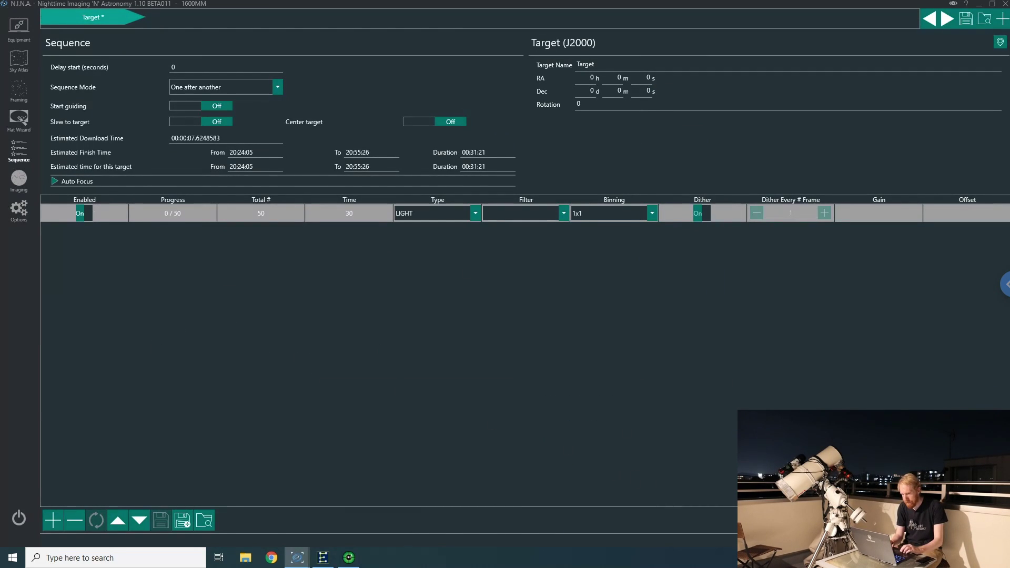
click(947, 19)
click(792, 443)
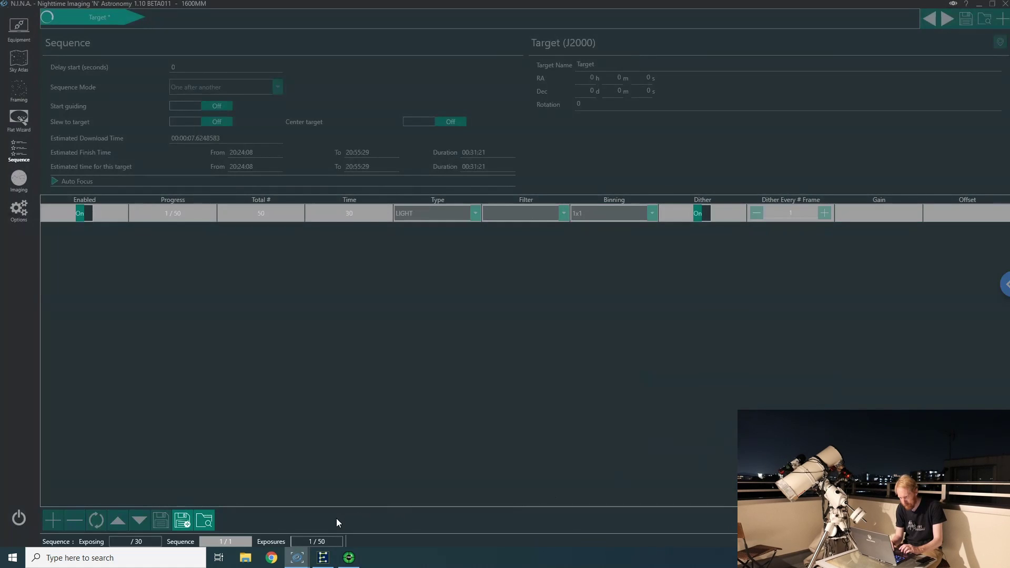
Switch to the ASI533MC Pro+Canon Lens instance and start its imaging sequence
mouse_move(297, 557)
click(250, 521)
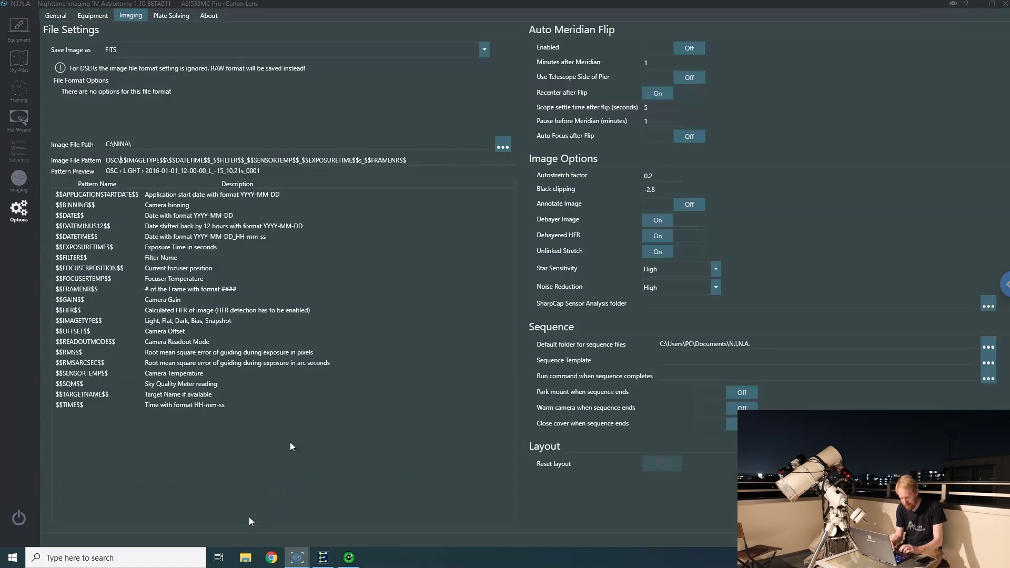
click(19, 150)
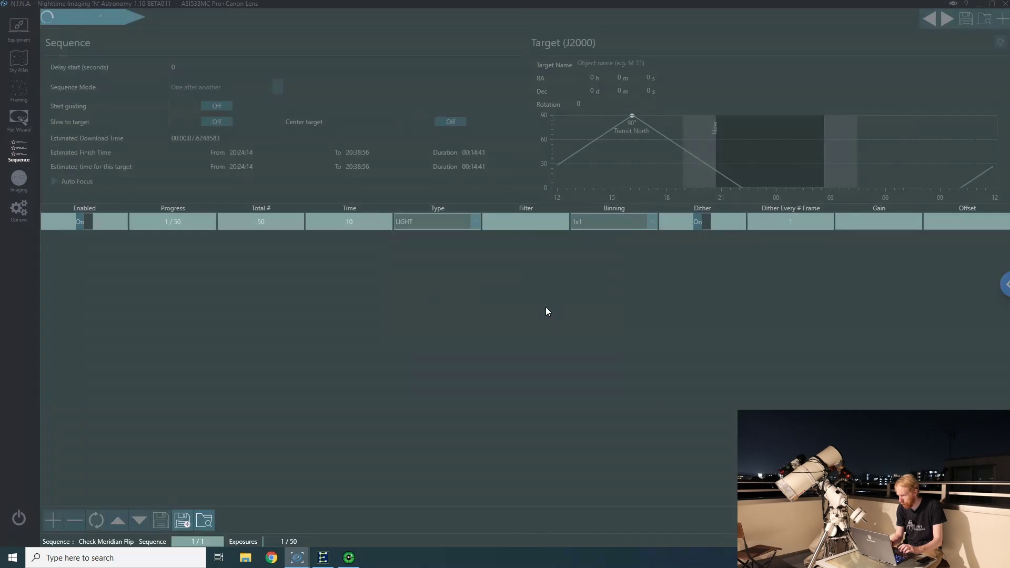
Switch to PHD2, reduce it to a smaller floating window, and place it over the ASI533MC instance's sequence with the guiding graph fully in view
click(550, 308)
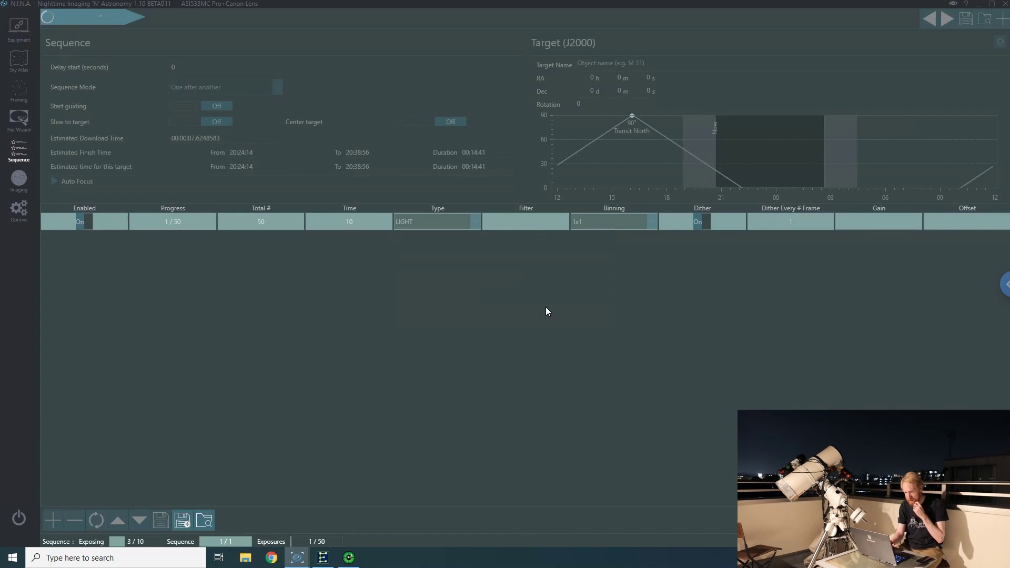
click(350, 558)
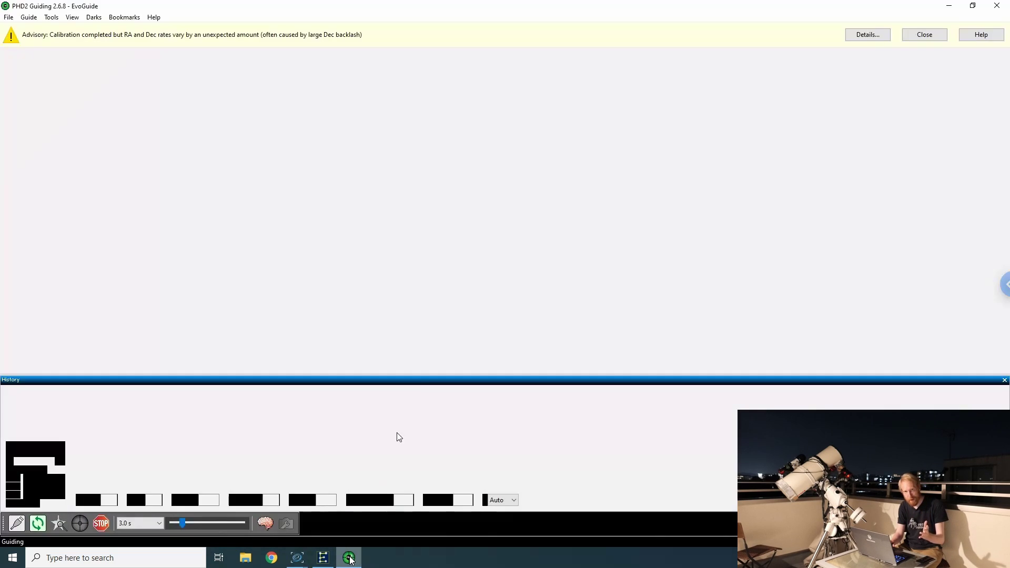
double_click(626, 15)
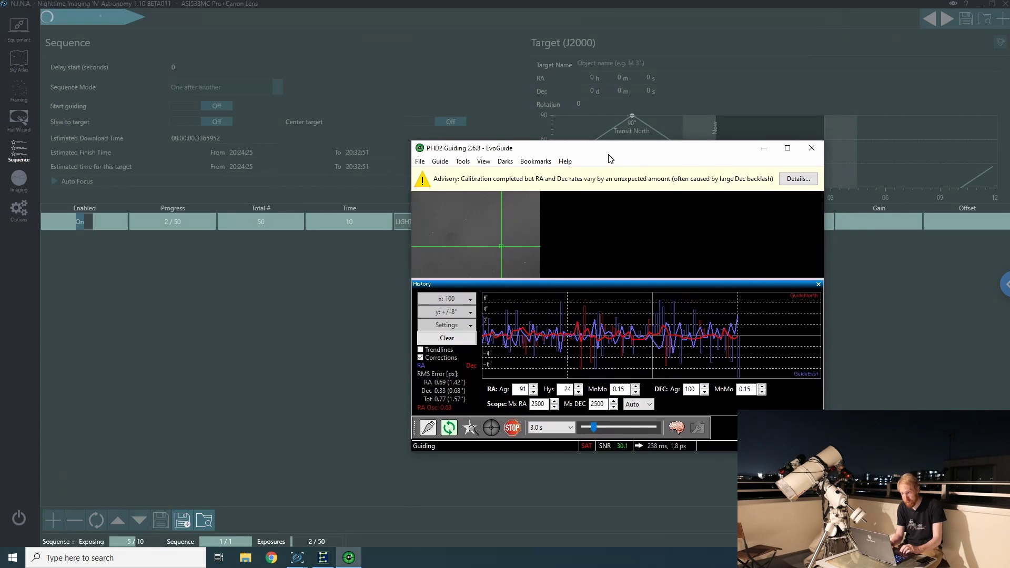
drag(656, 168, 833, 210)
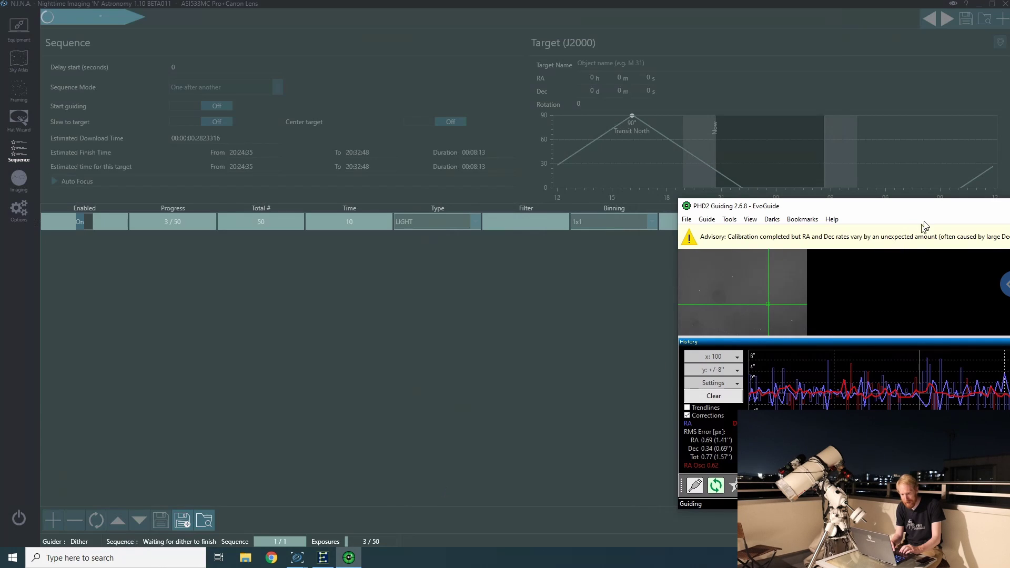
drag(816, 206, 377, 114)
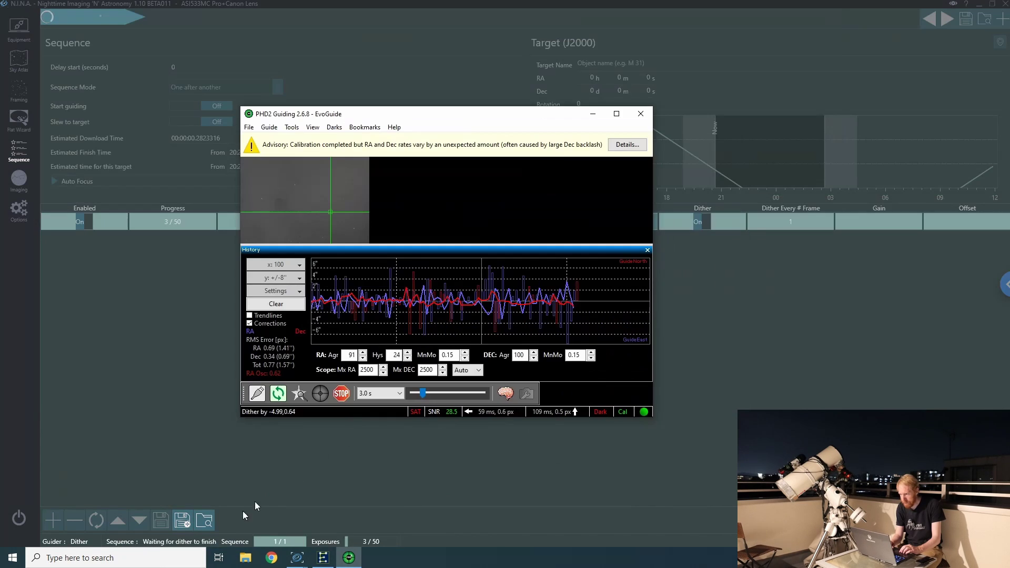
Switch to the 1600MM instance to check its sequence and dither status, and return to PHD2 to examine the guiding graph
mouse_move(297, 558)
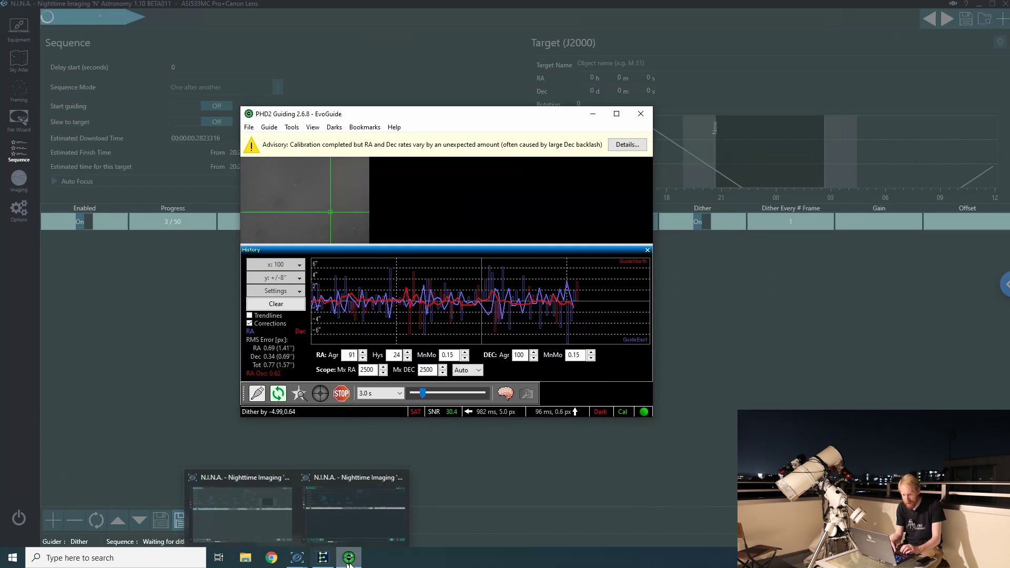
click(348, 518)
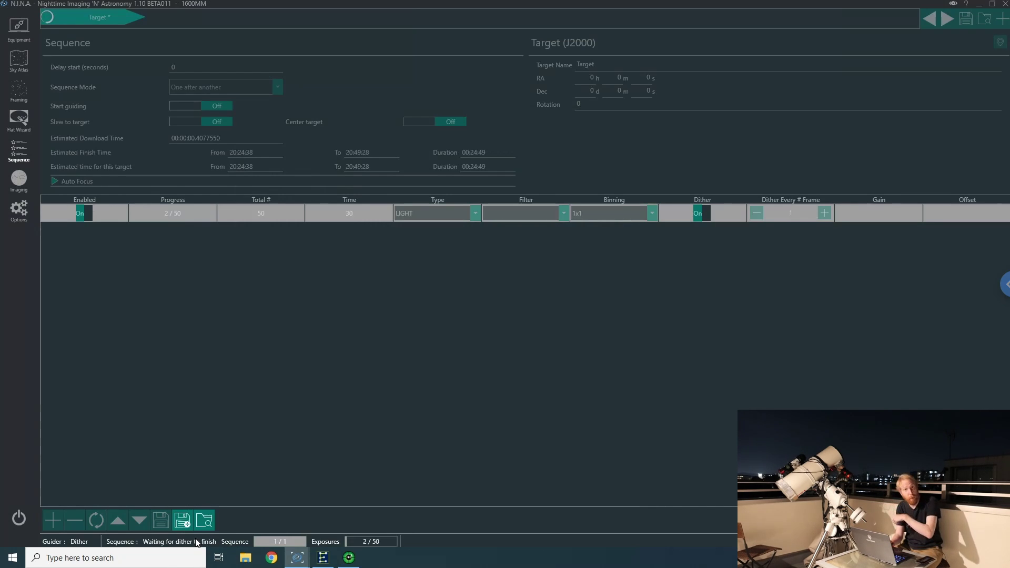
click(349, 559)
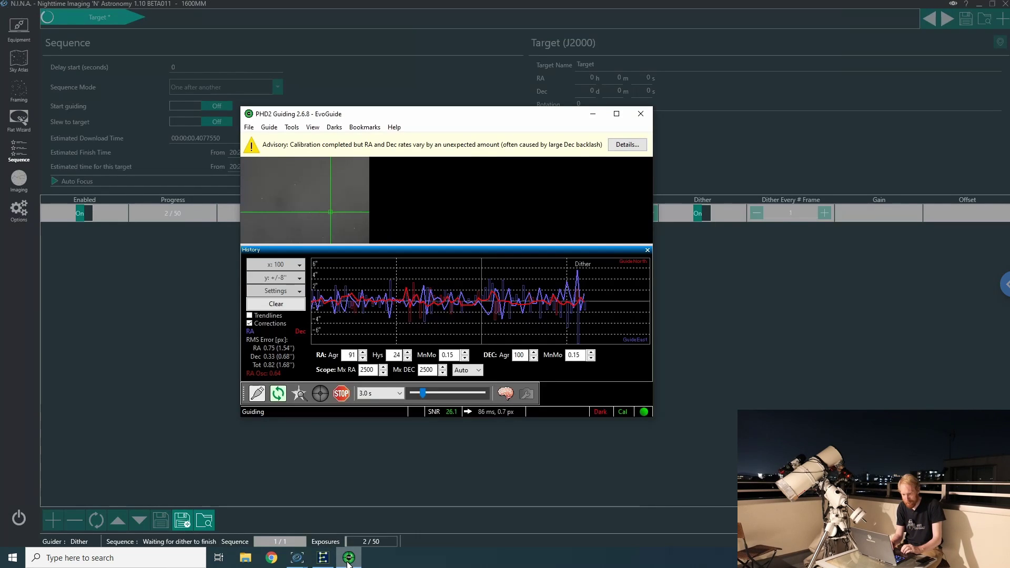